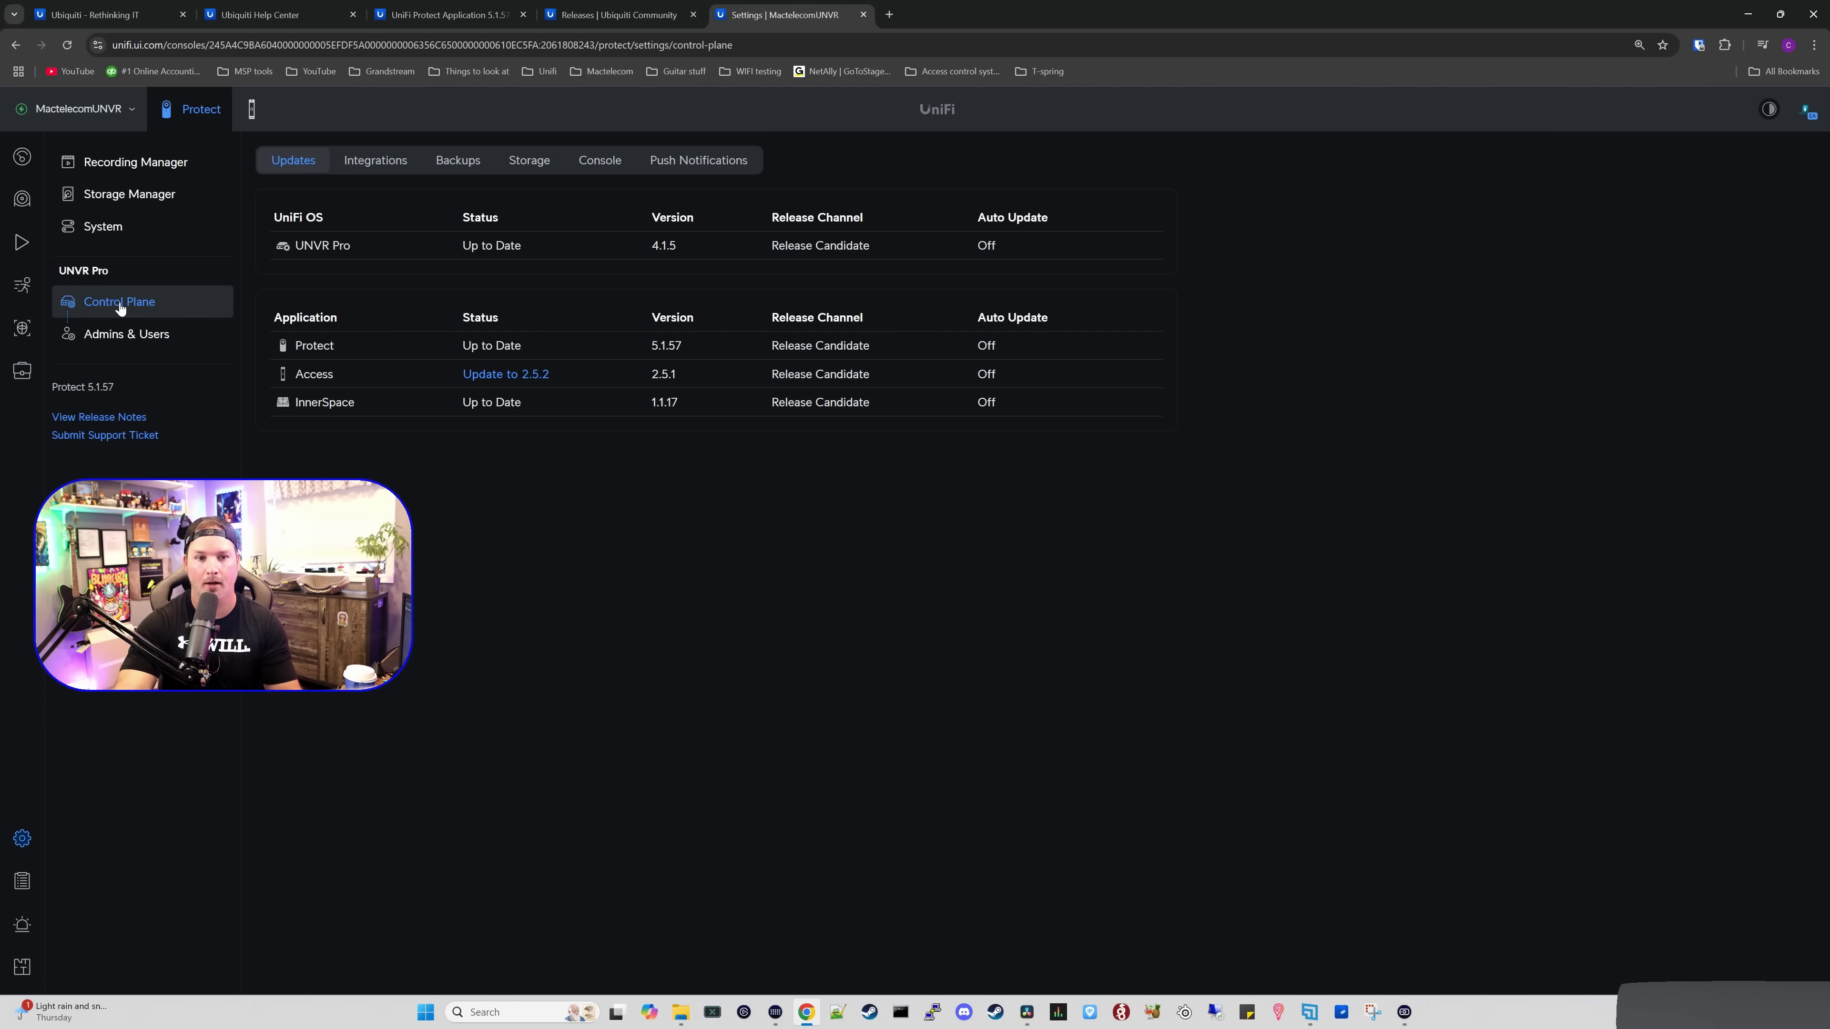
- Open the UNVR Pro's UniFi OS update details under Control Plane > Updates
click(348, 250)
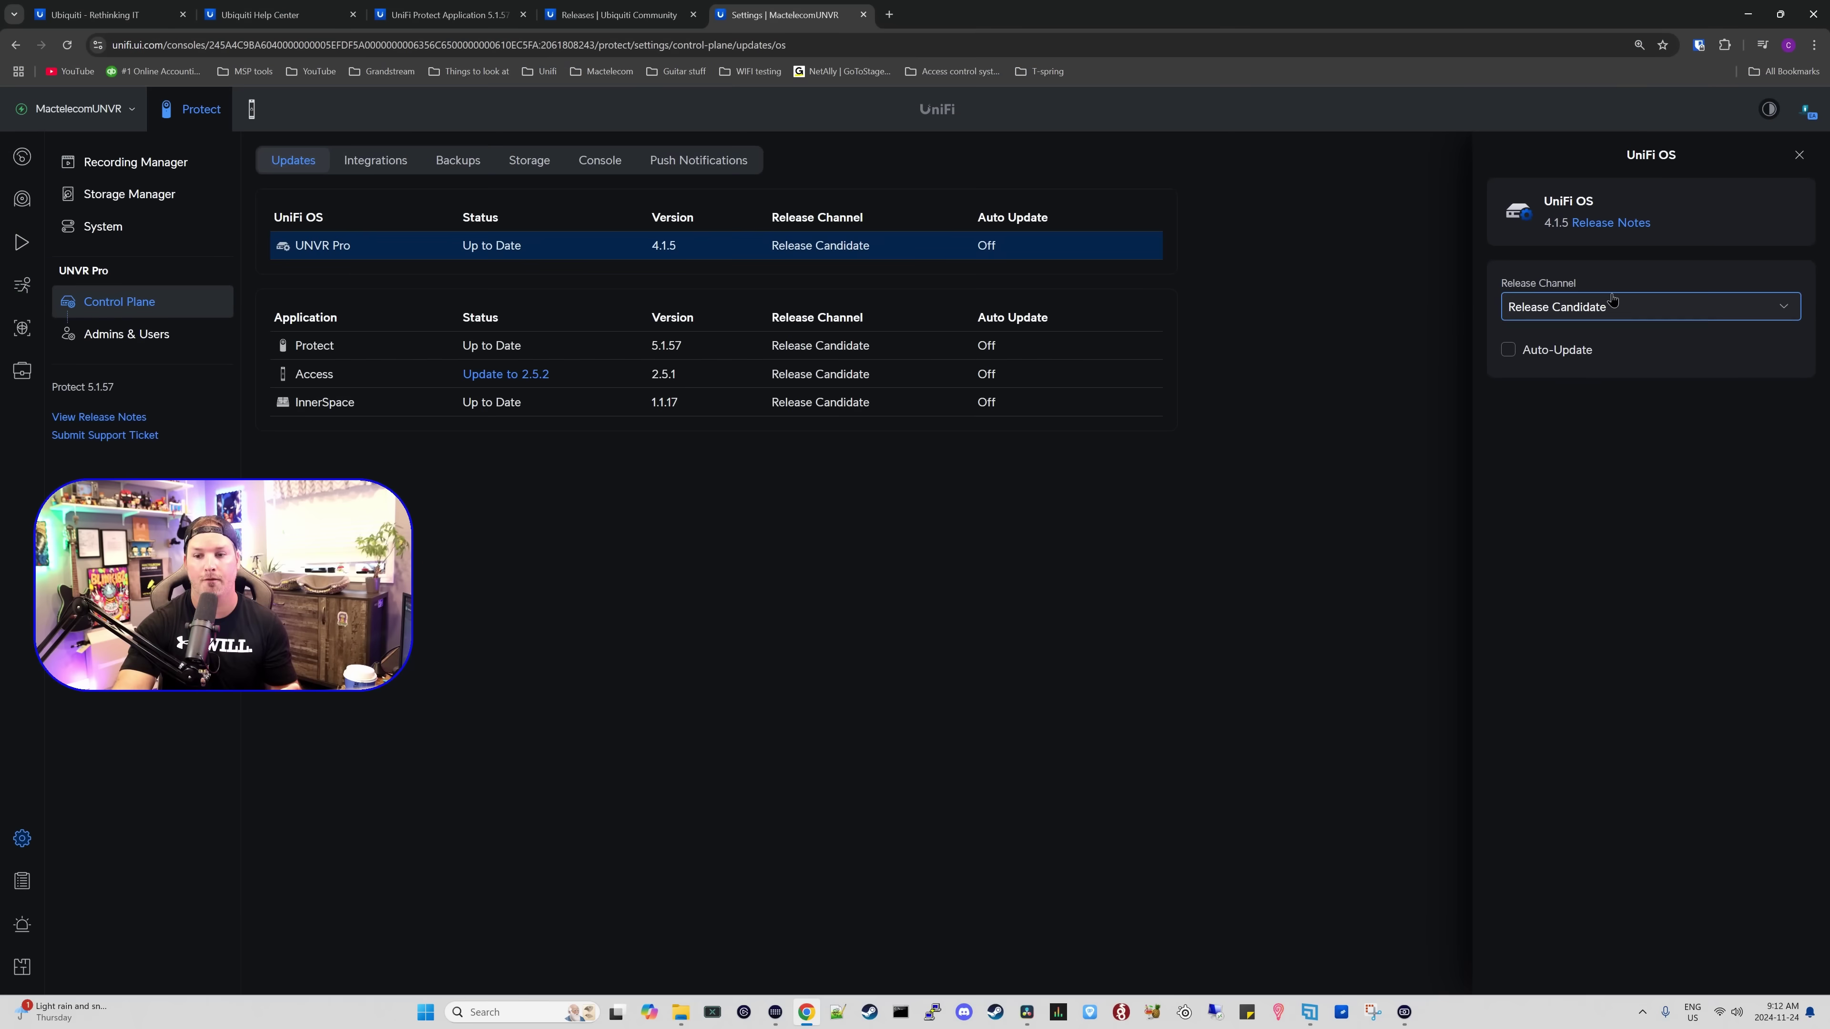
- Bring up the Case Manager introduction page with its Create Case option
click(960, 660)
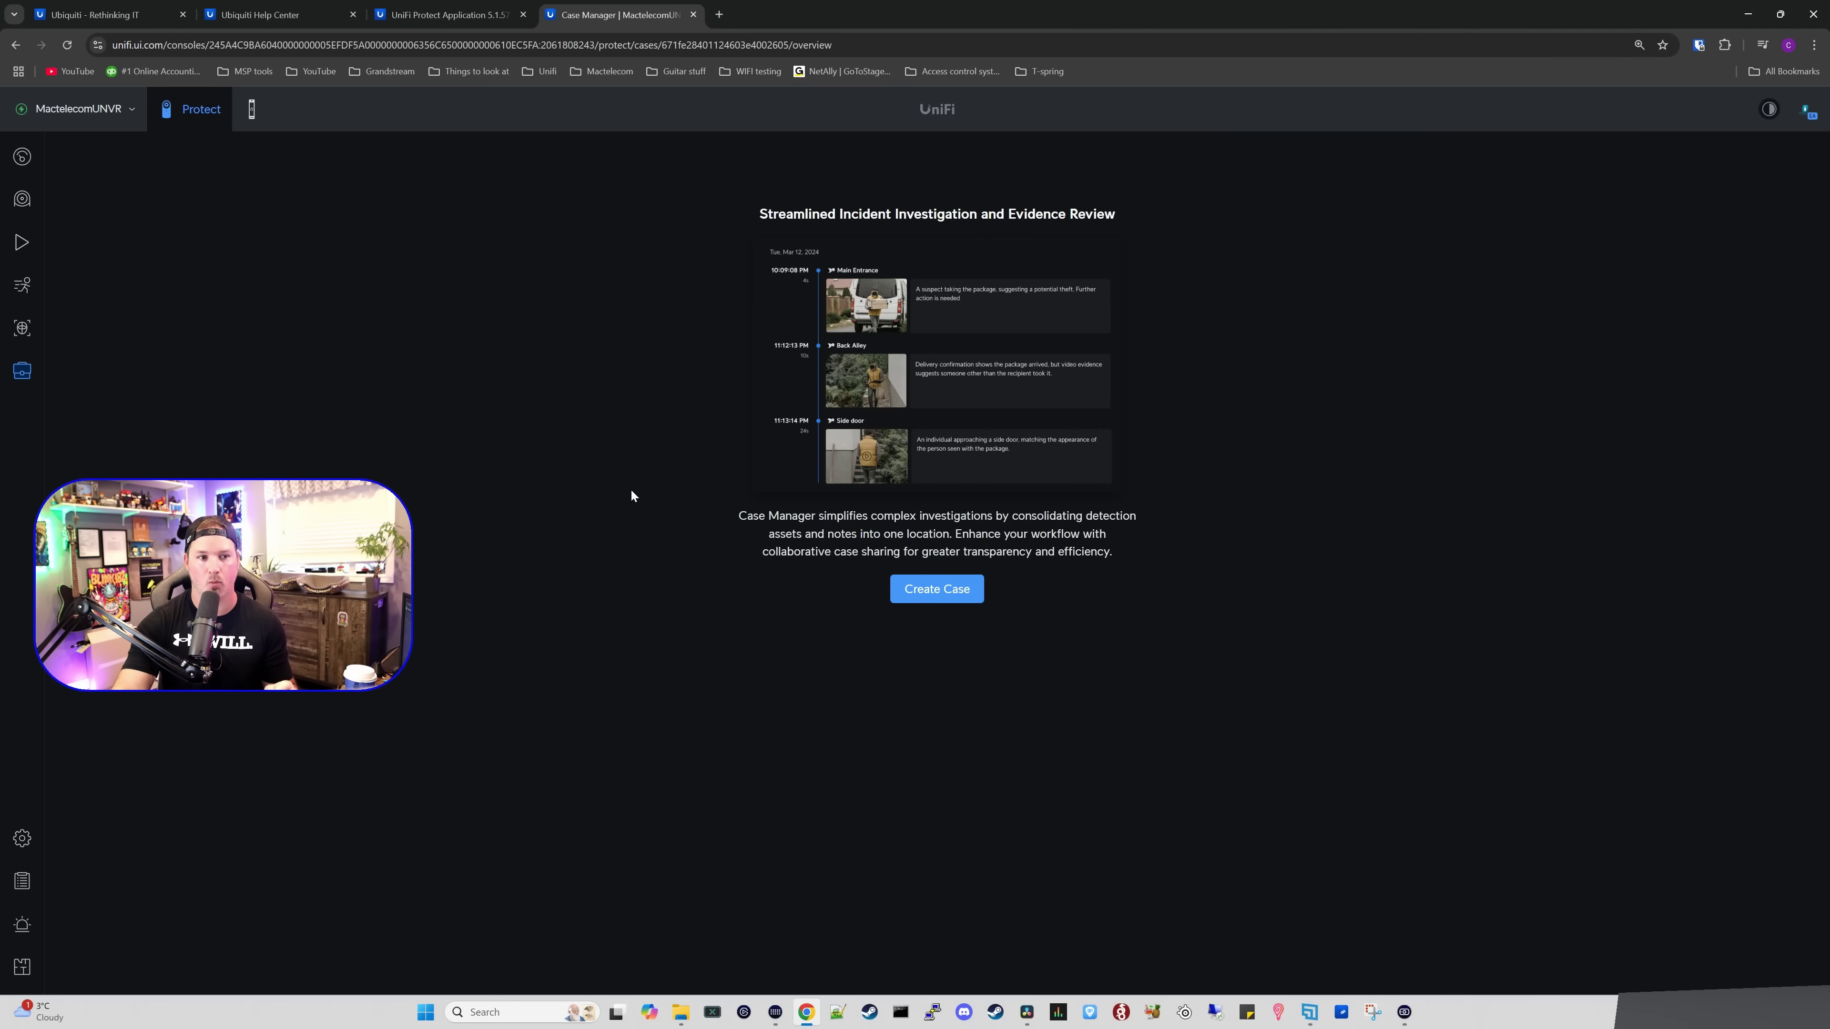
- Create a new case and rename it 'Catio intruder'
click(947, 600)
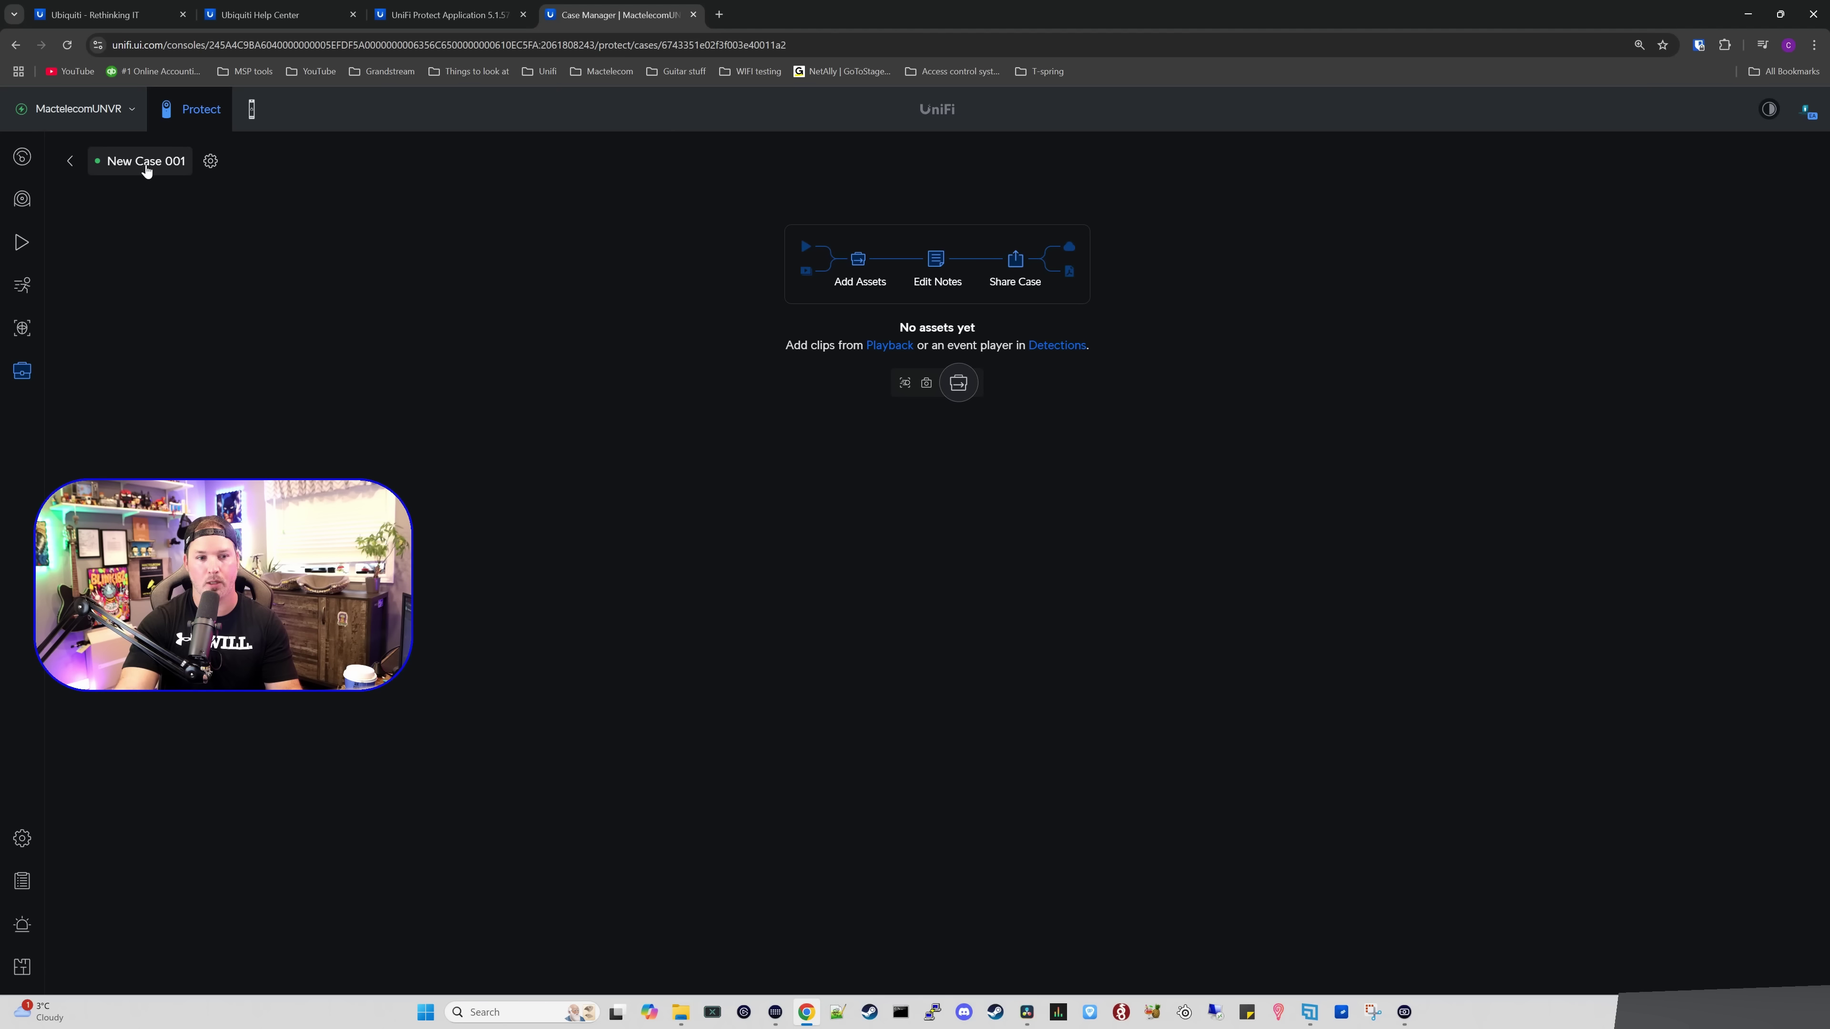
click(145, 166)
drag(1597, 225, 1496, 232)
text(Catio in)
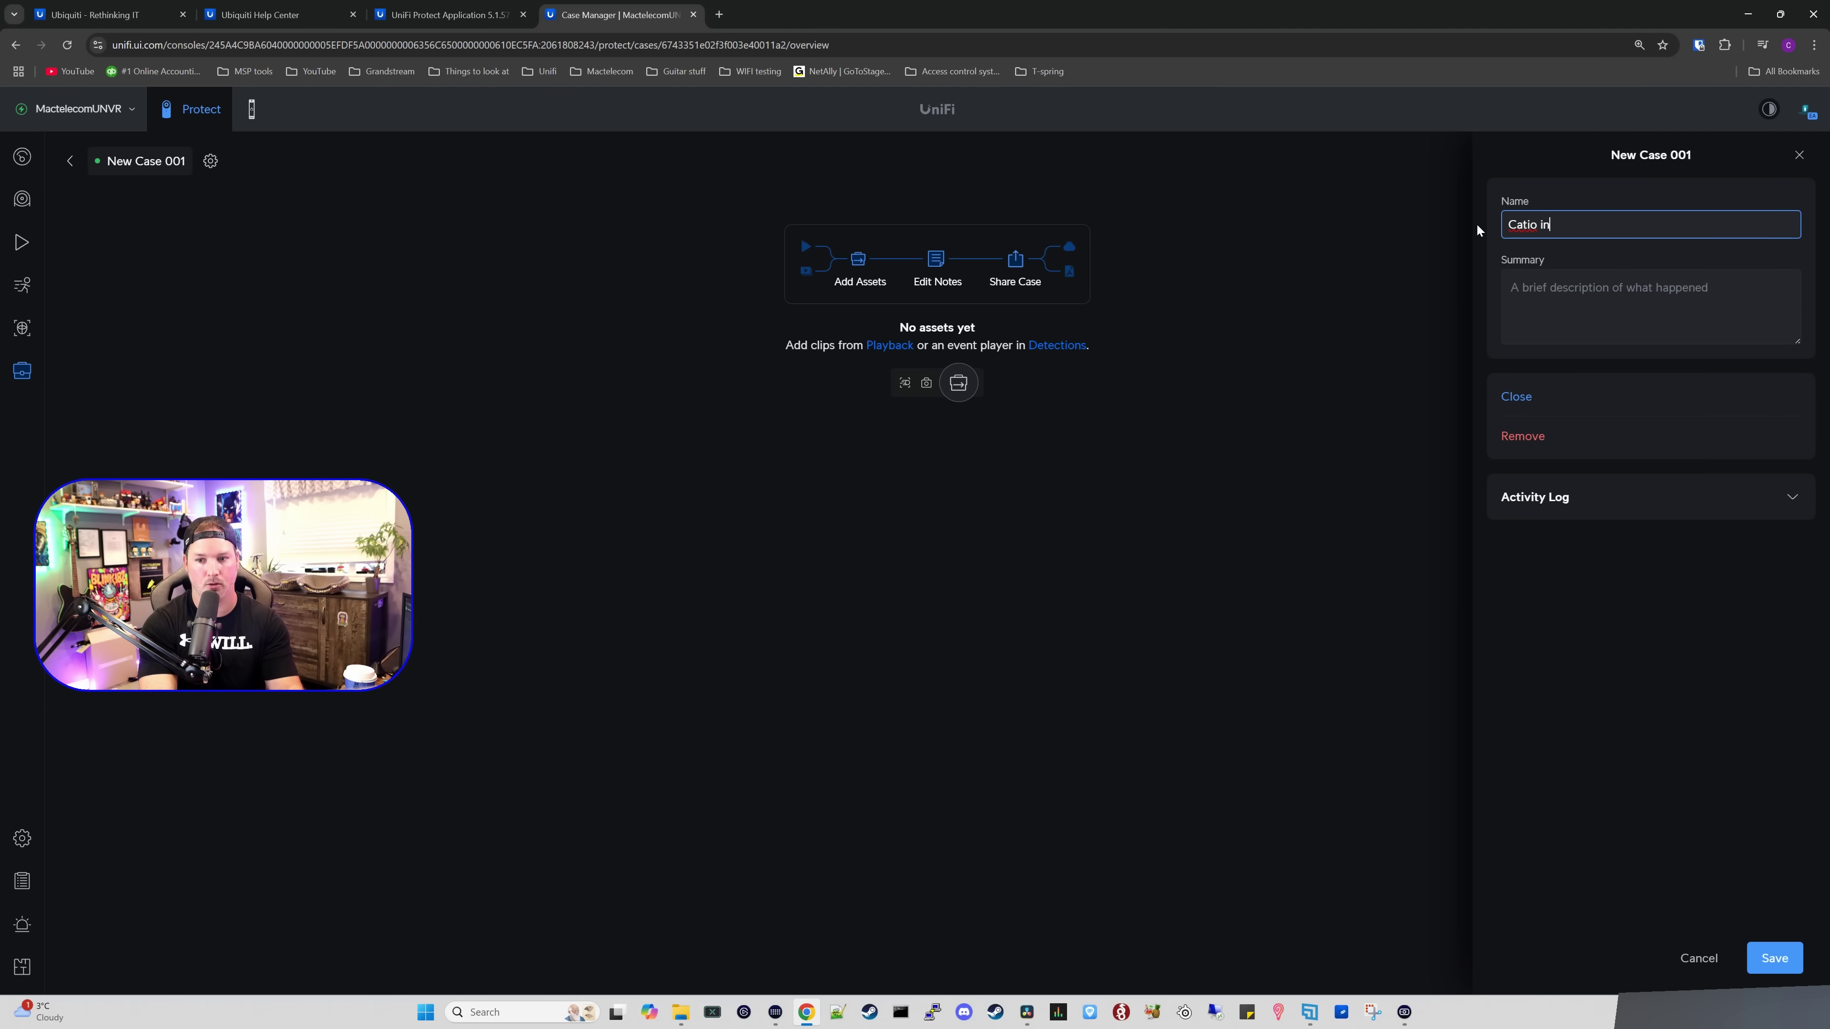
text(truder)
key(Return)
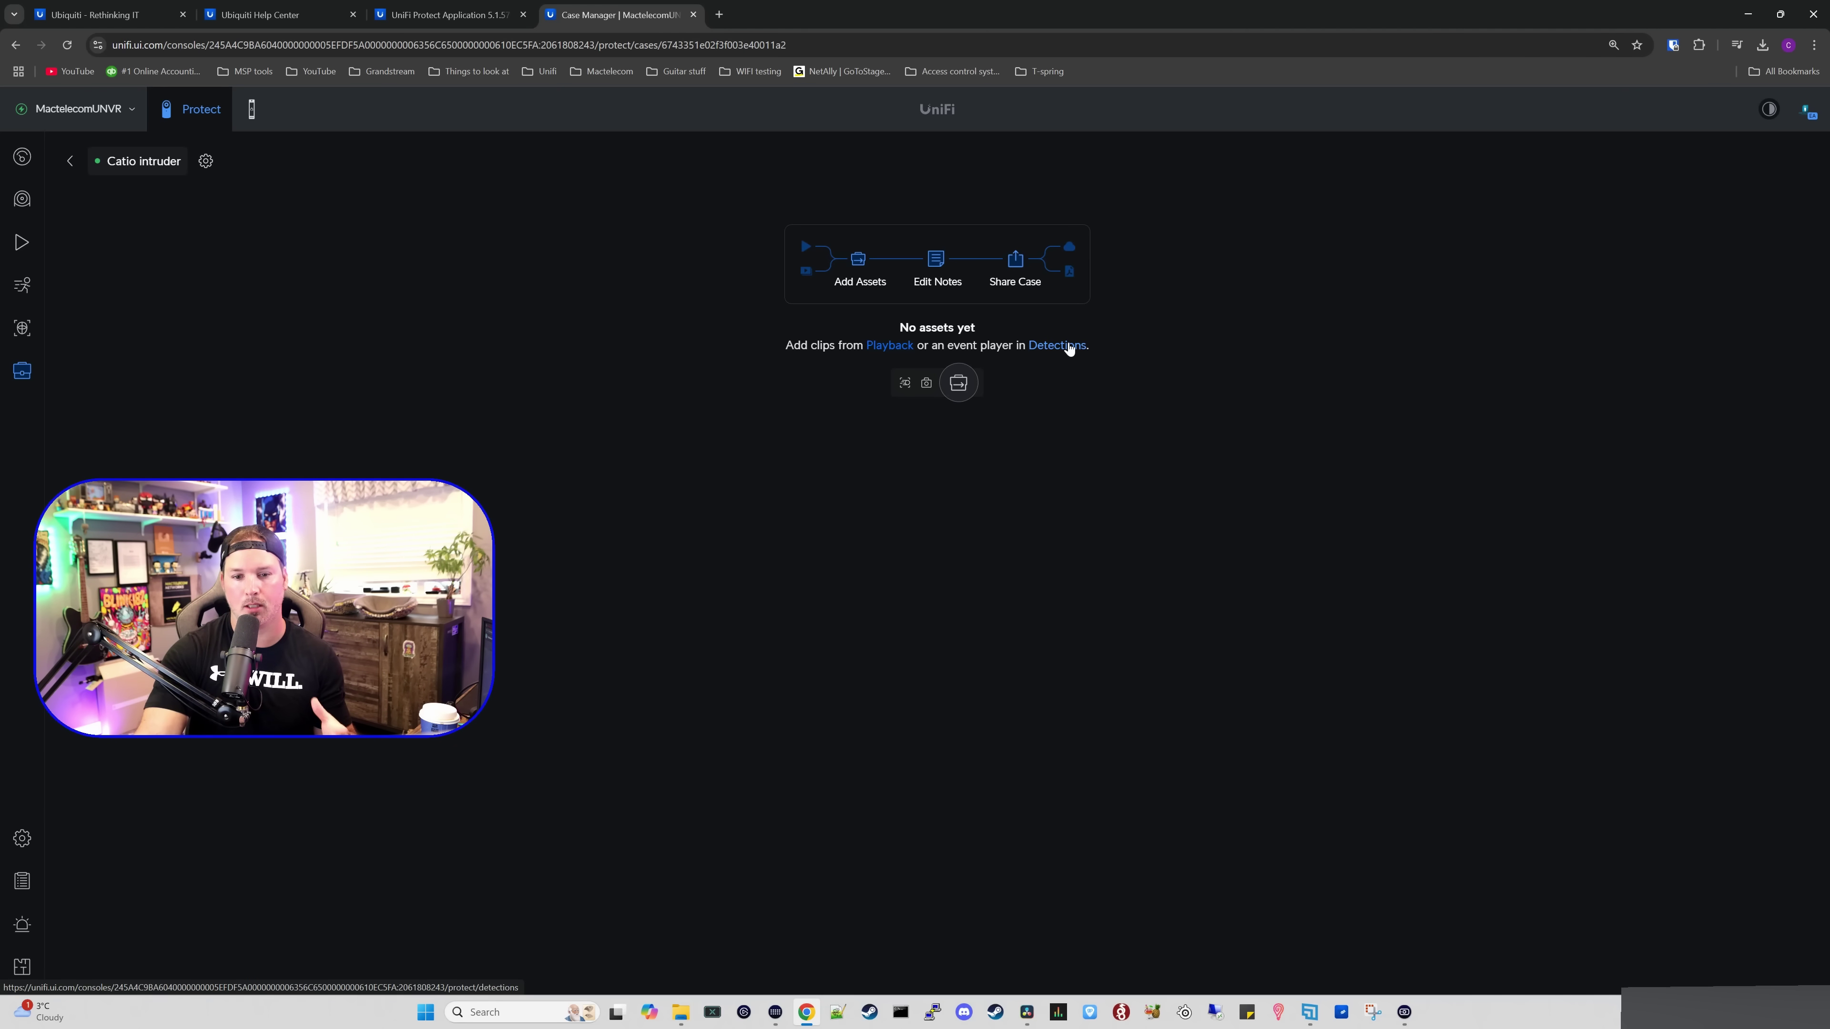
- Add the Catio back animal detection clip to the Catio intruder case with a description
click(1070, 346)
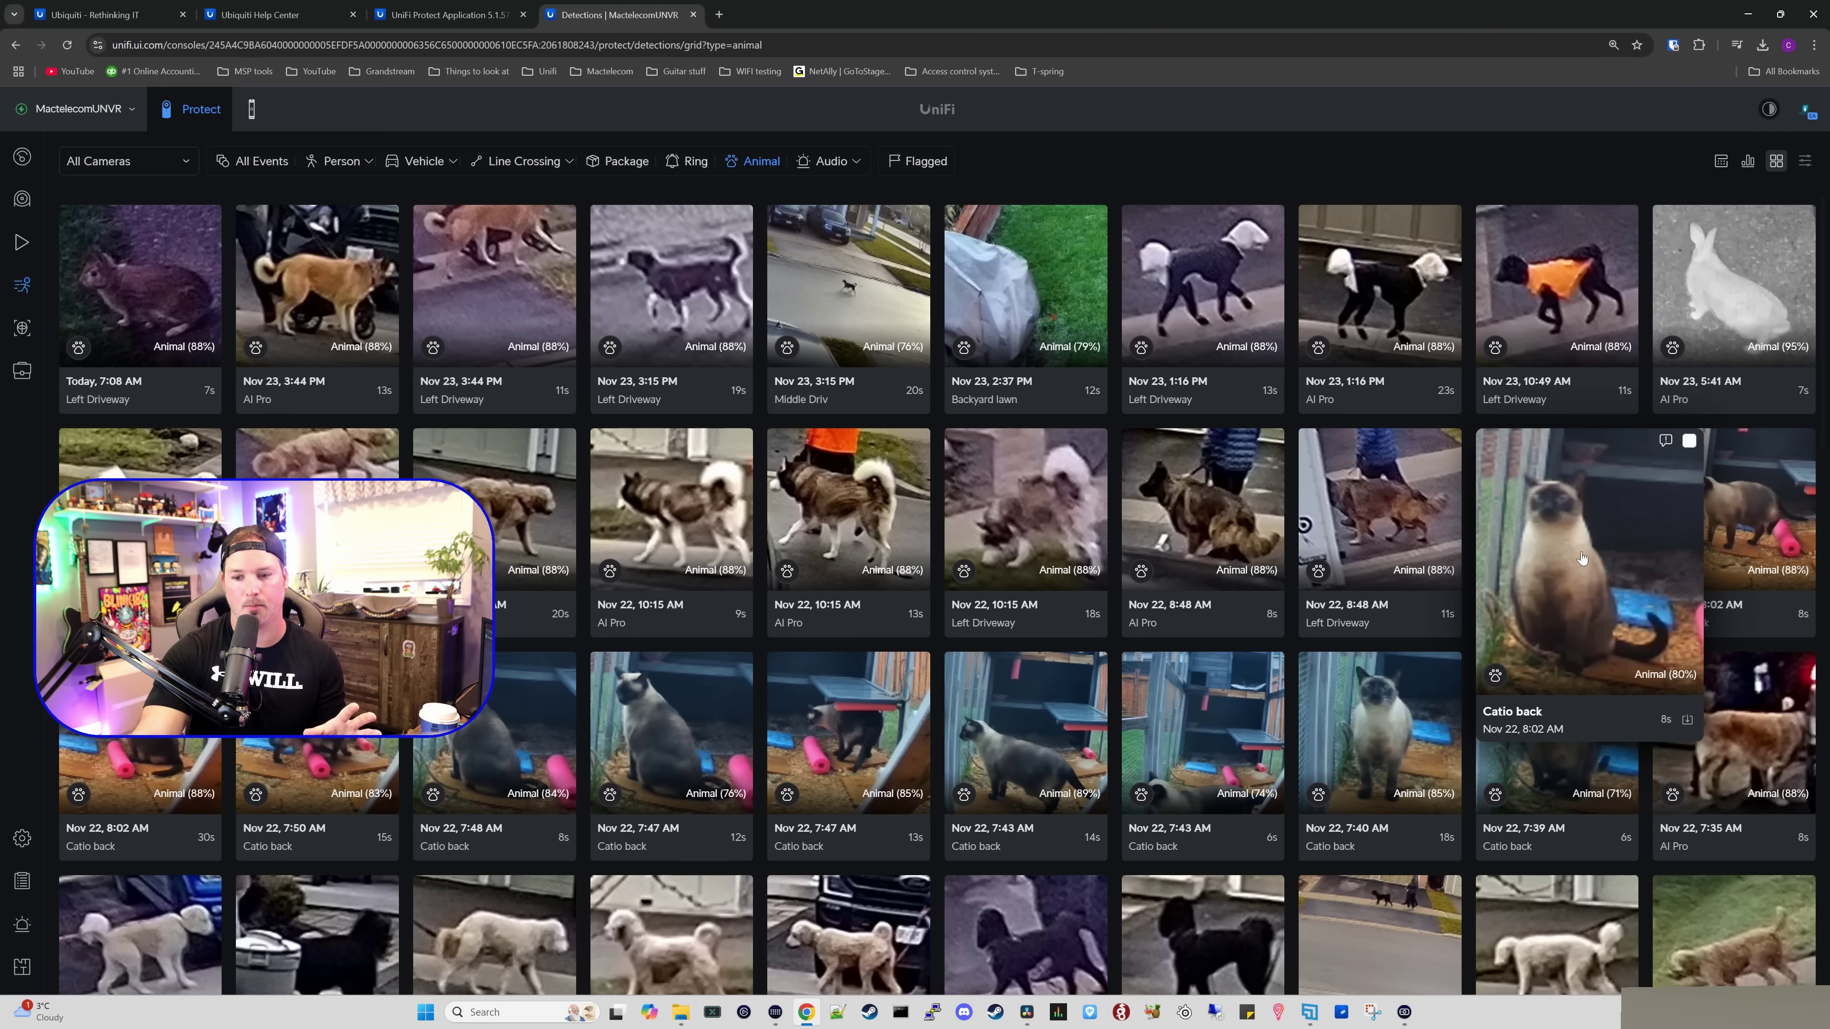
click(1605, 538)
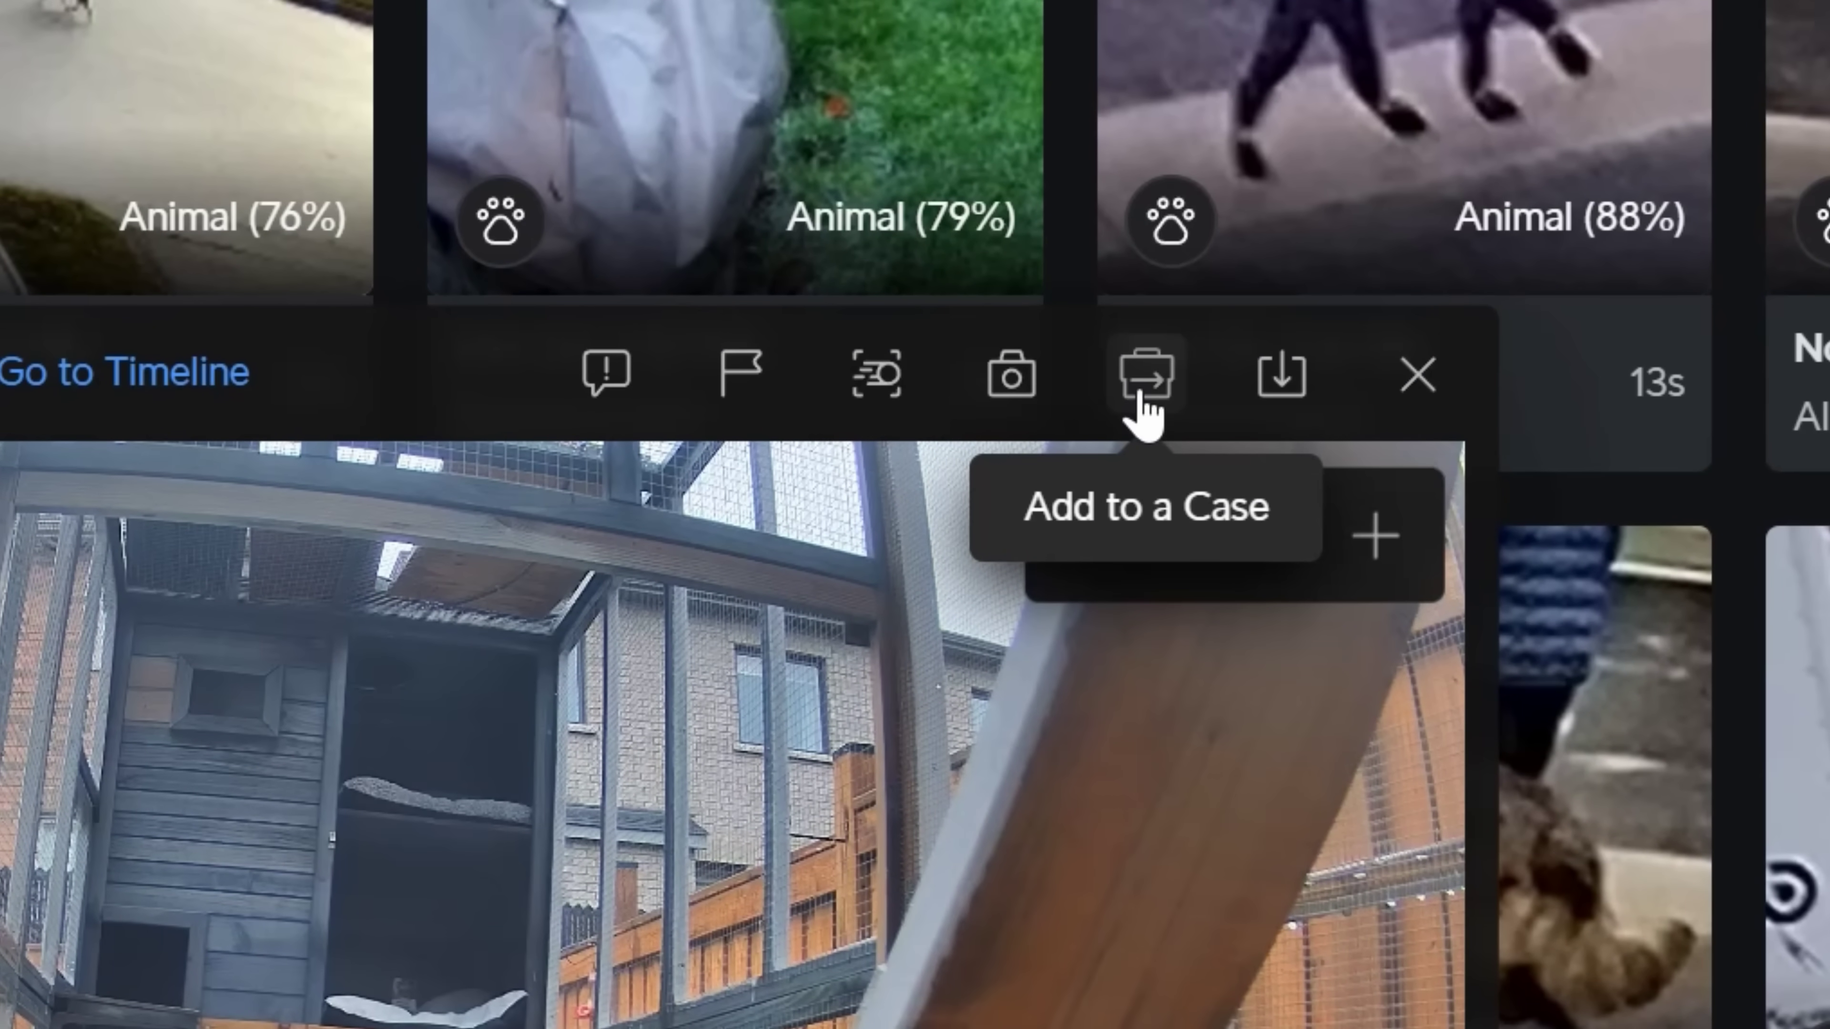
click(1140, 395)
click(1258, 465)
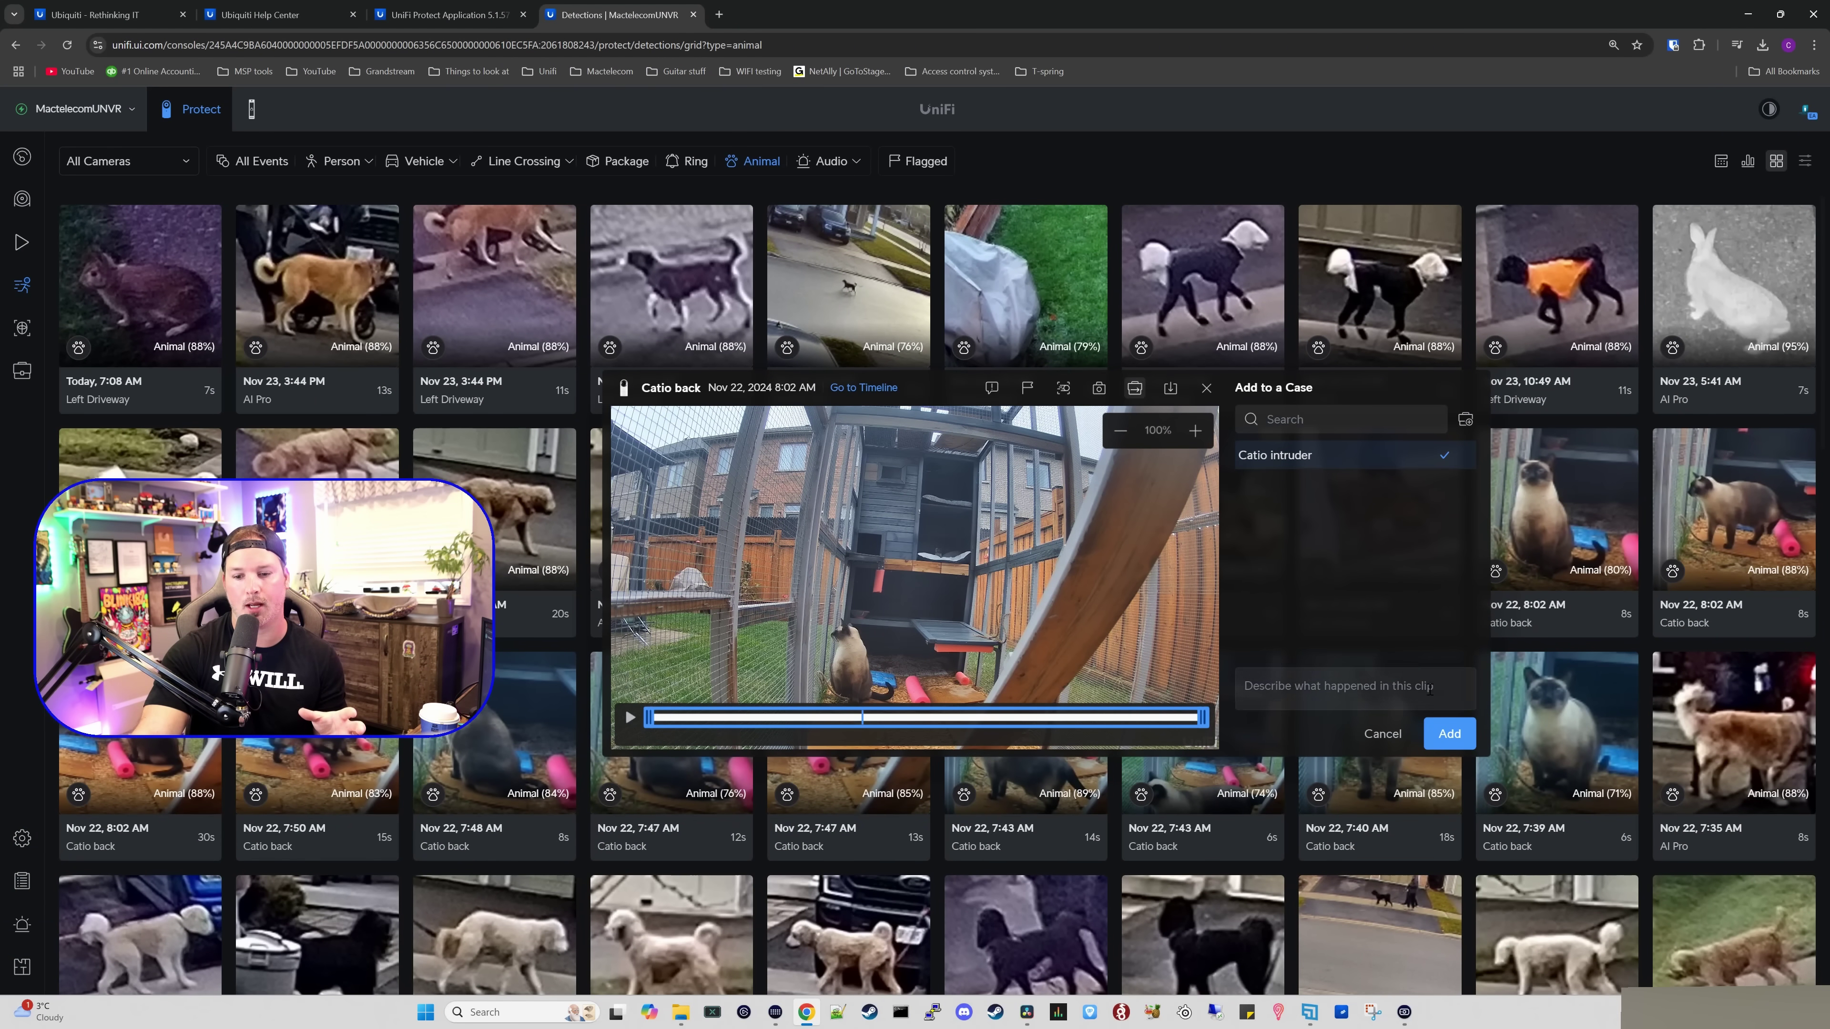
click(1337, 685)
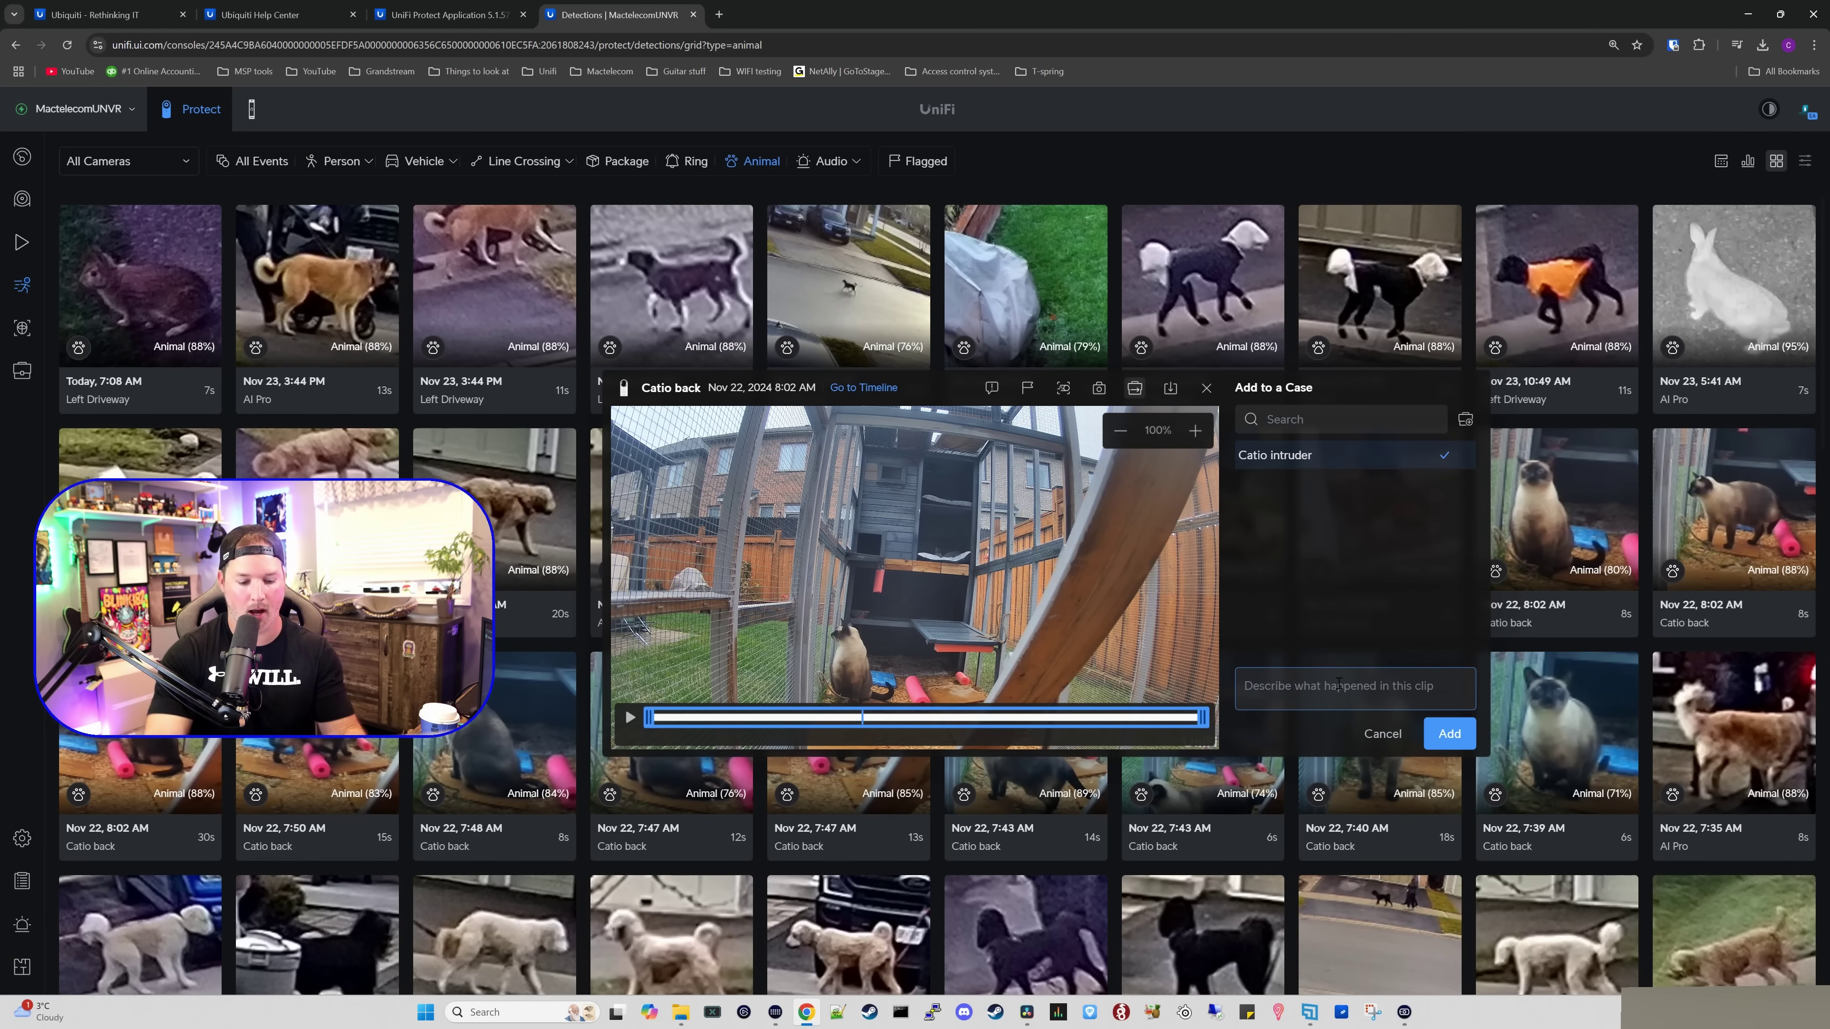
text(F)
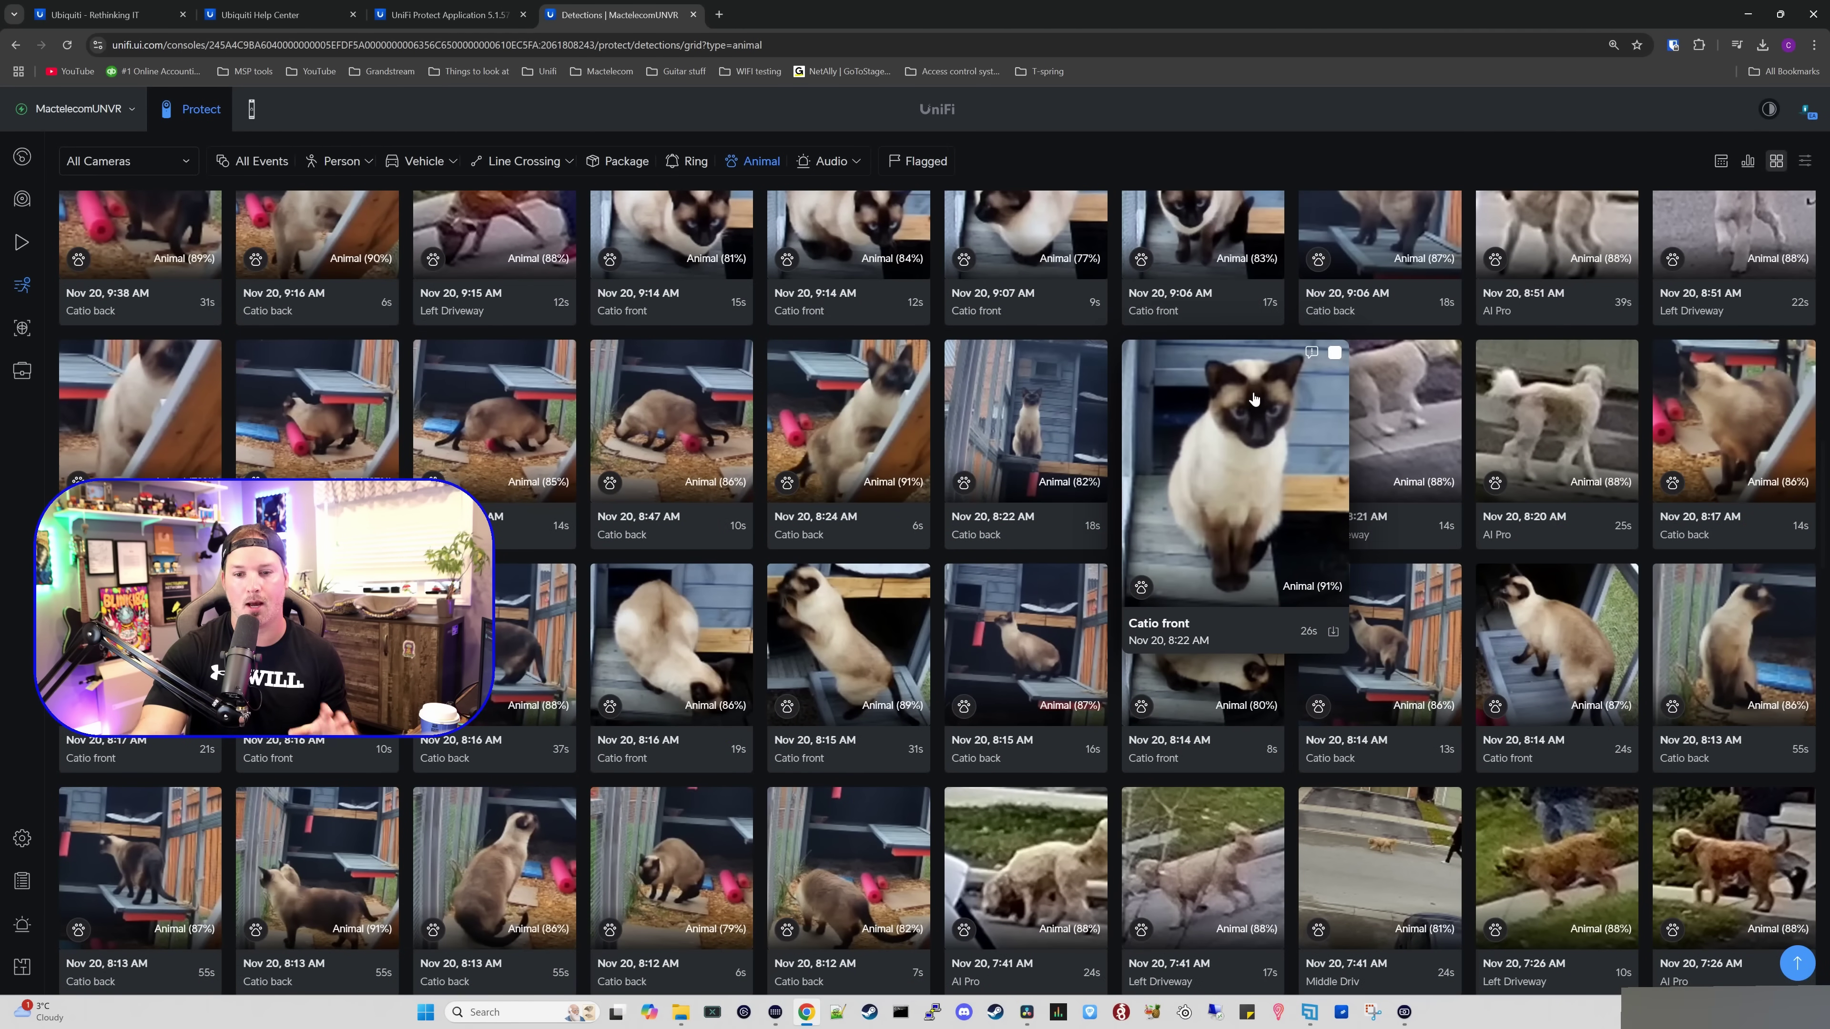
- Add the Catio front 8:22 AM clip to the case, described 'Cat looking out towards'
click(1213, 398)
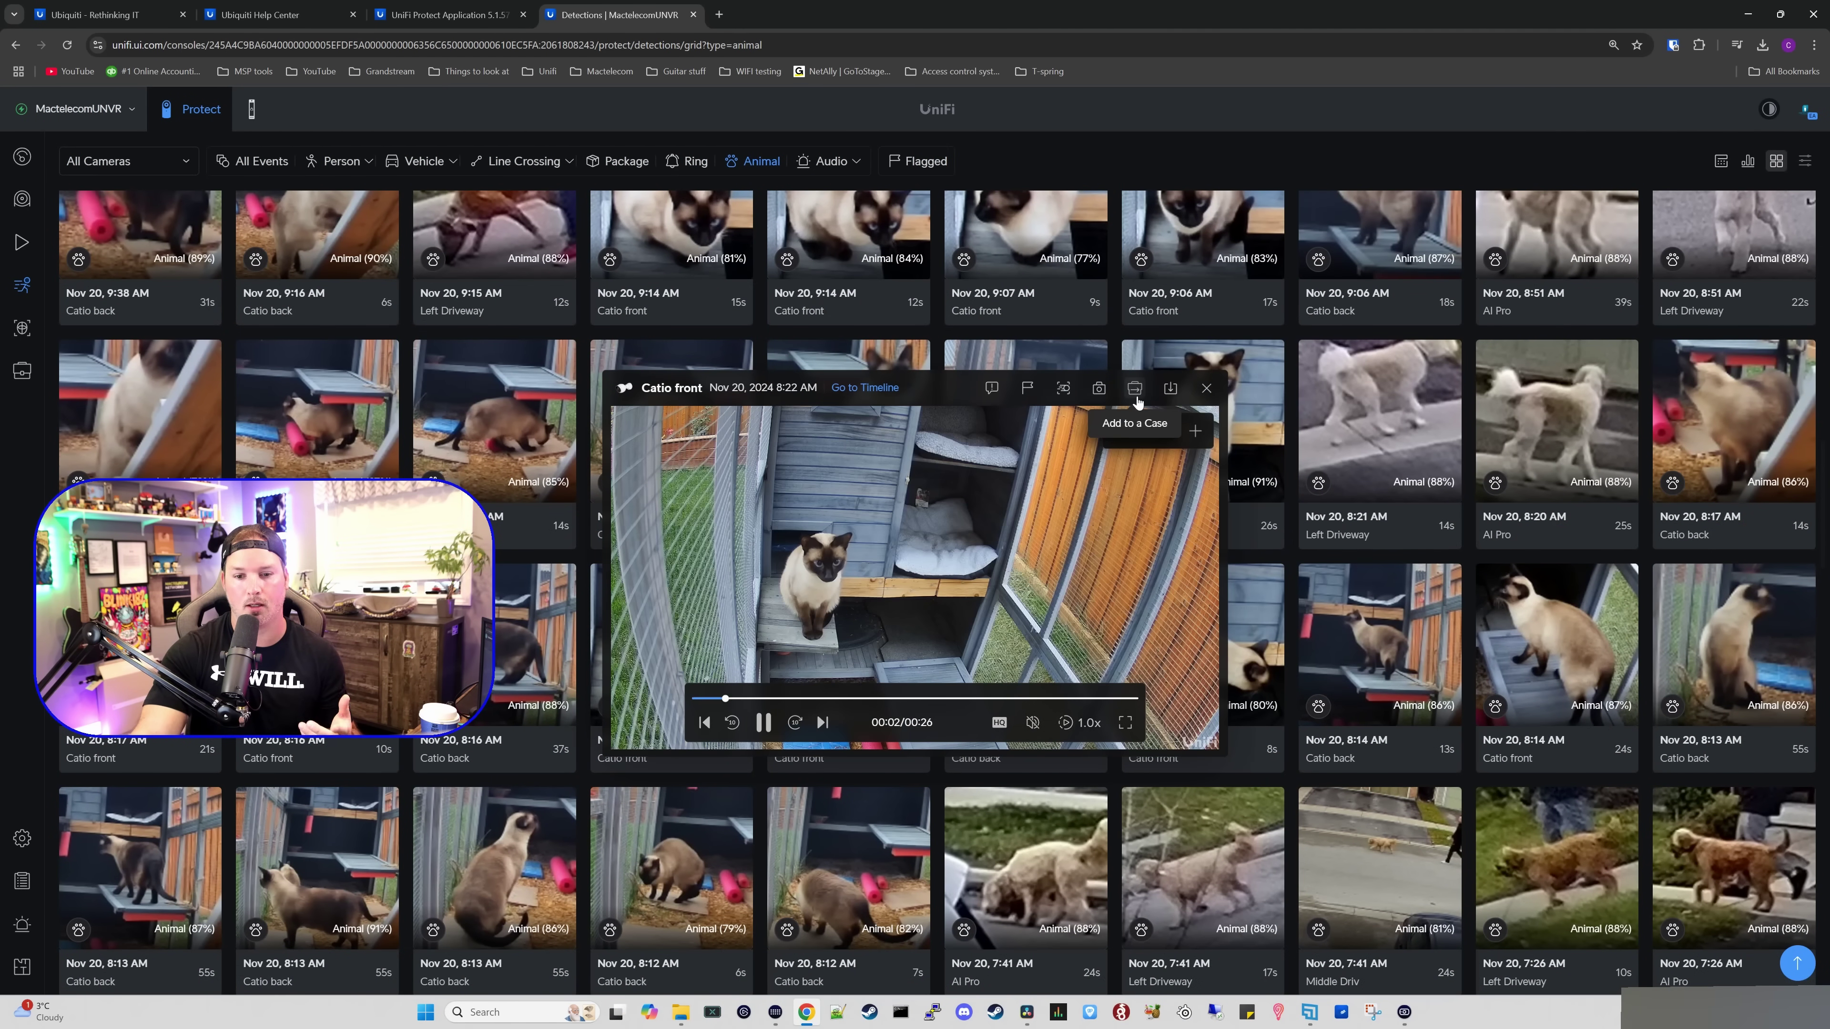
click(1136, 392)
click(1342, 688)
text(Cat looking )
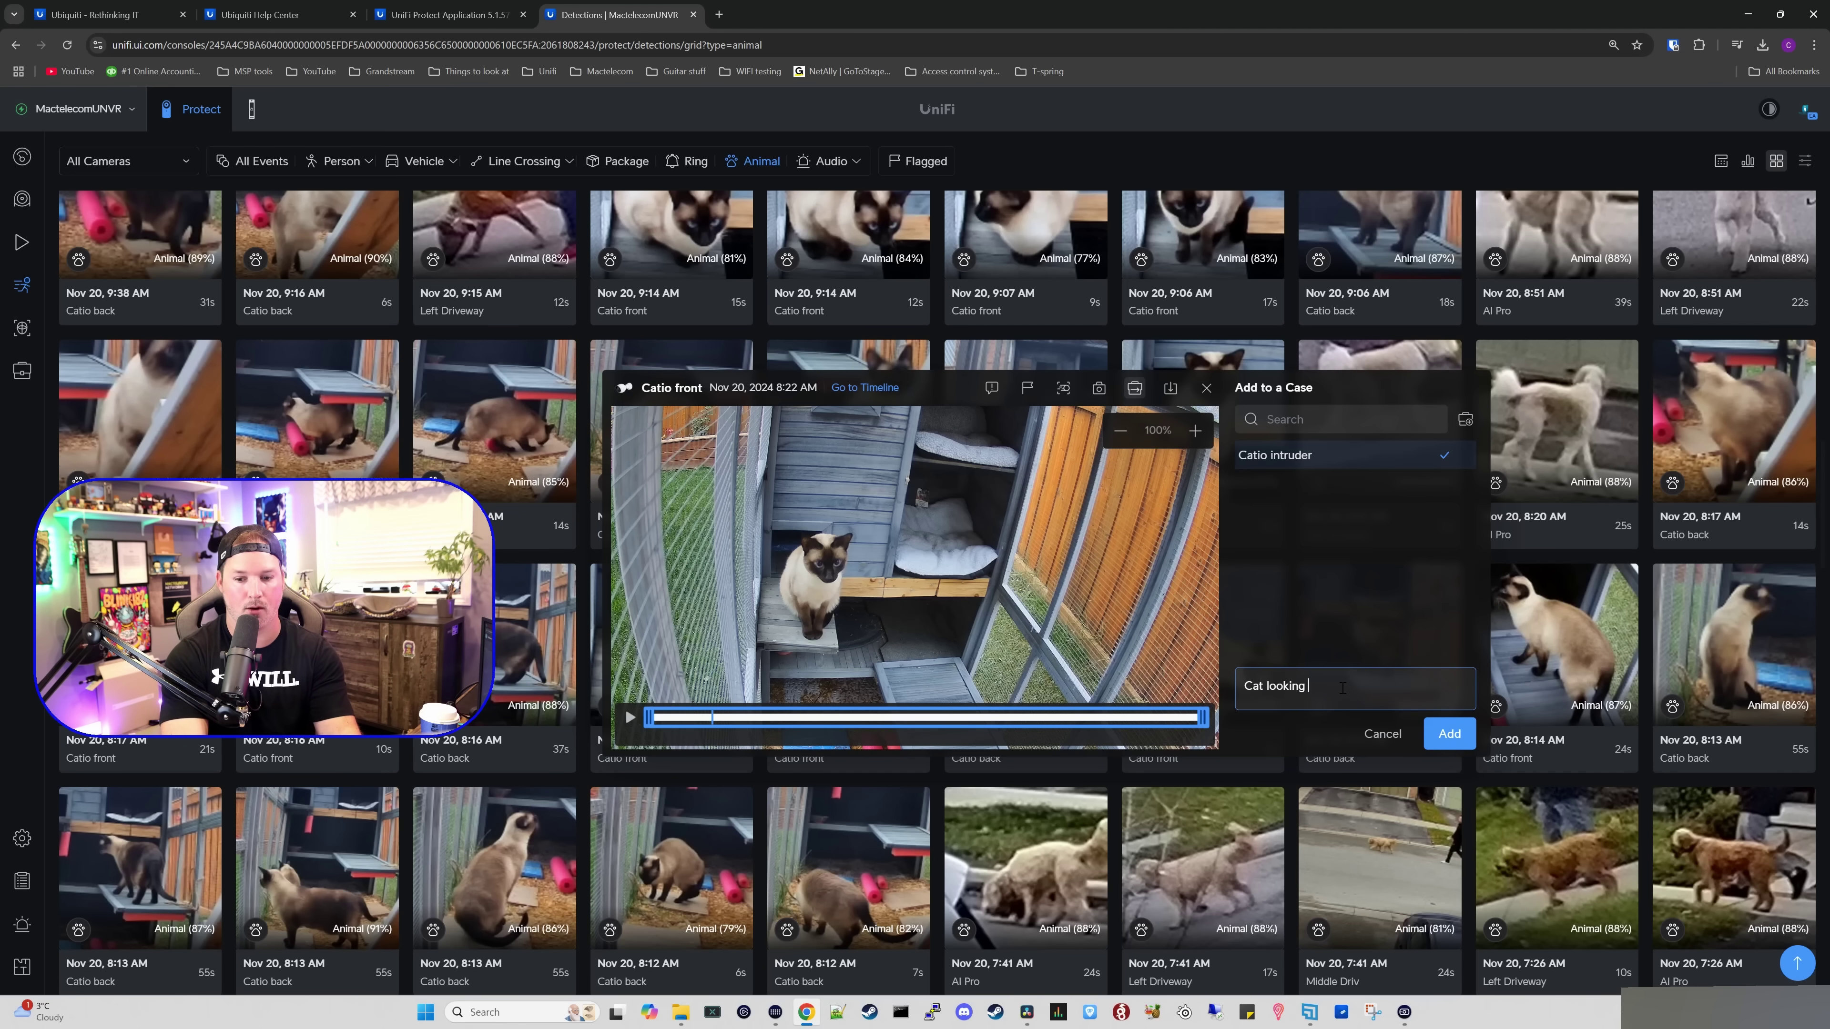
text(out towards)
- Confirm the Catio front clip and download the Catio intruder case as Catio intruder.zip
key(Return)
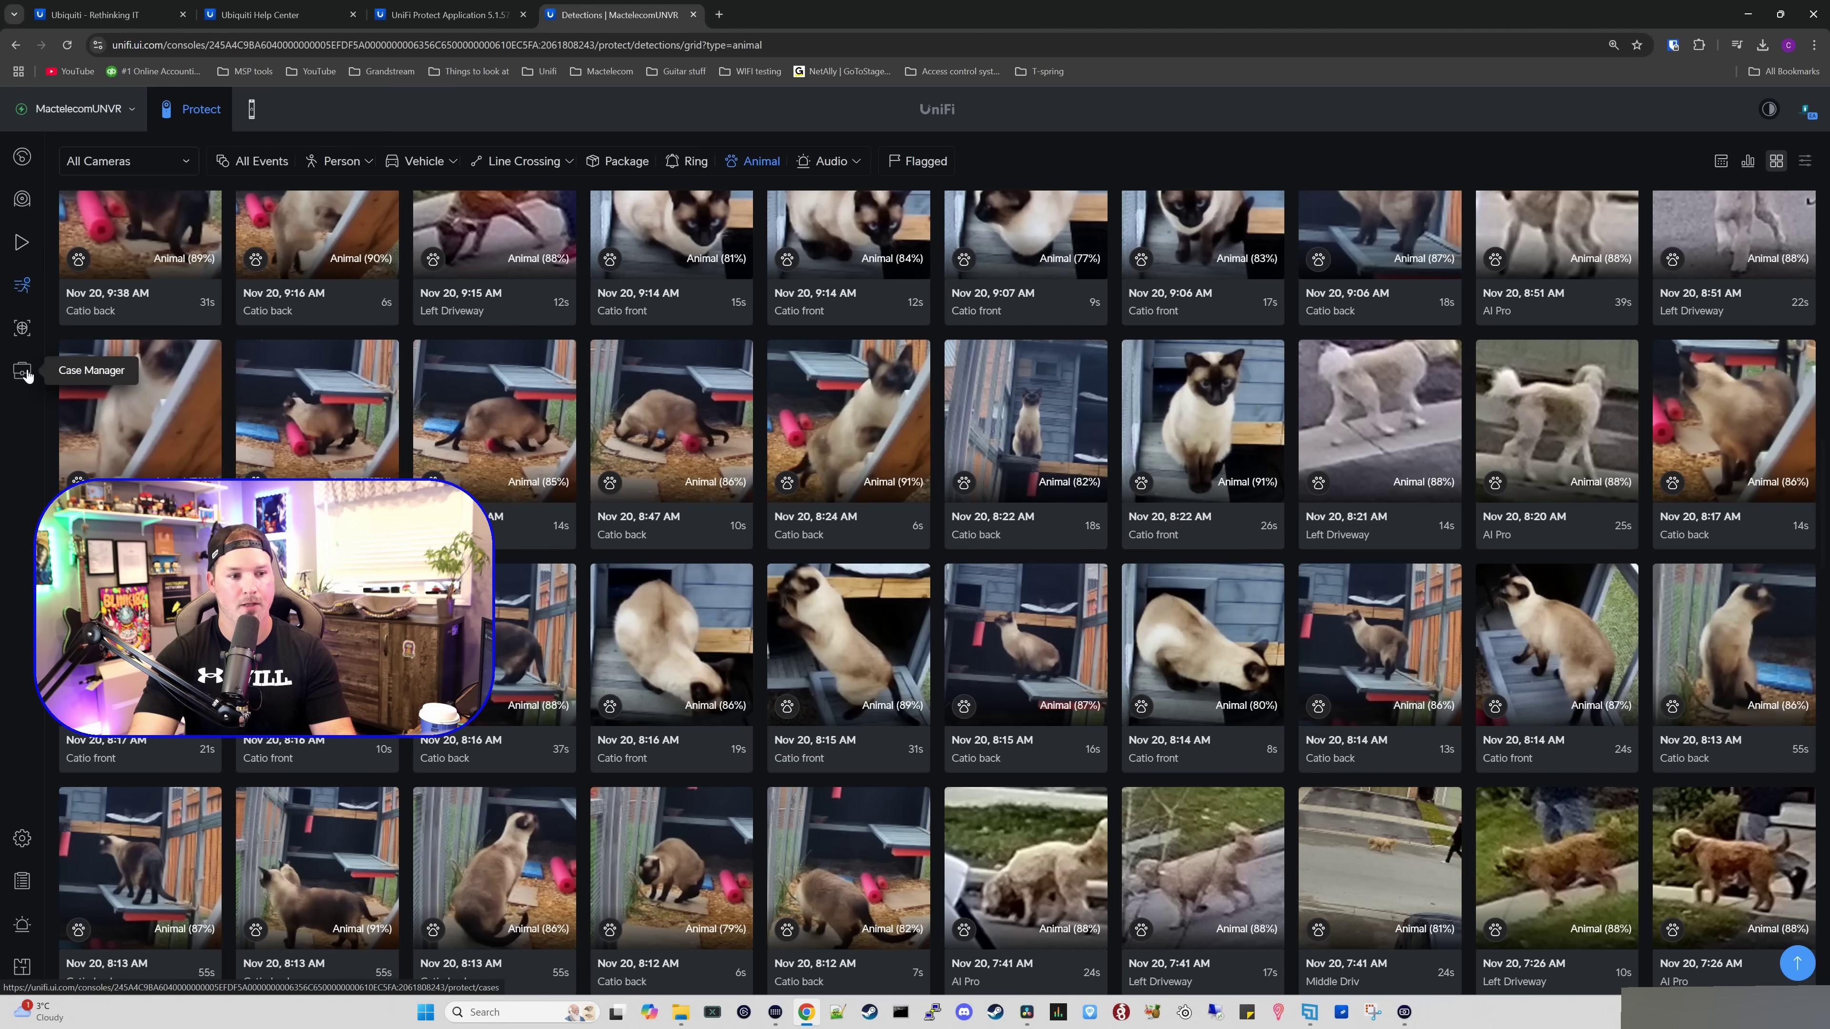
click(22, 371)
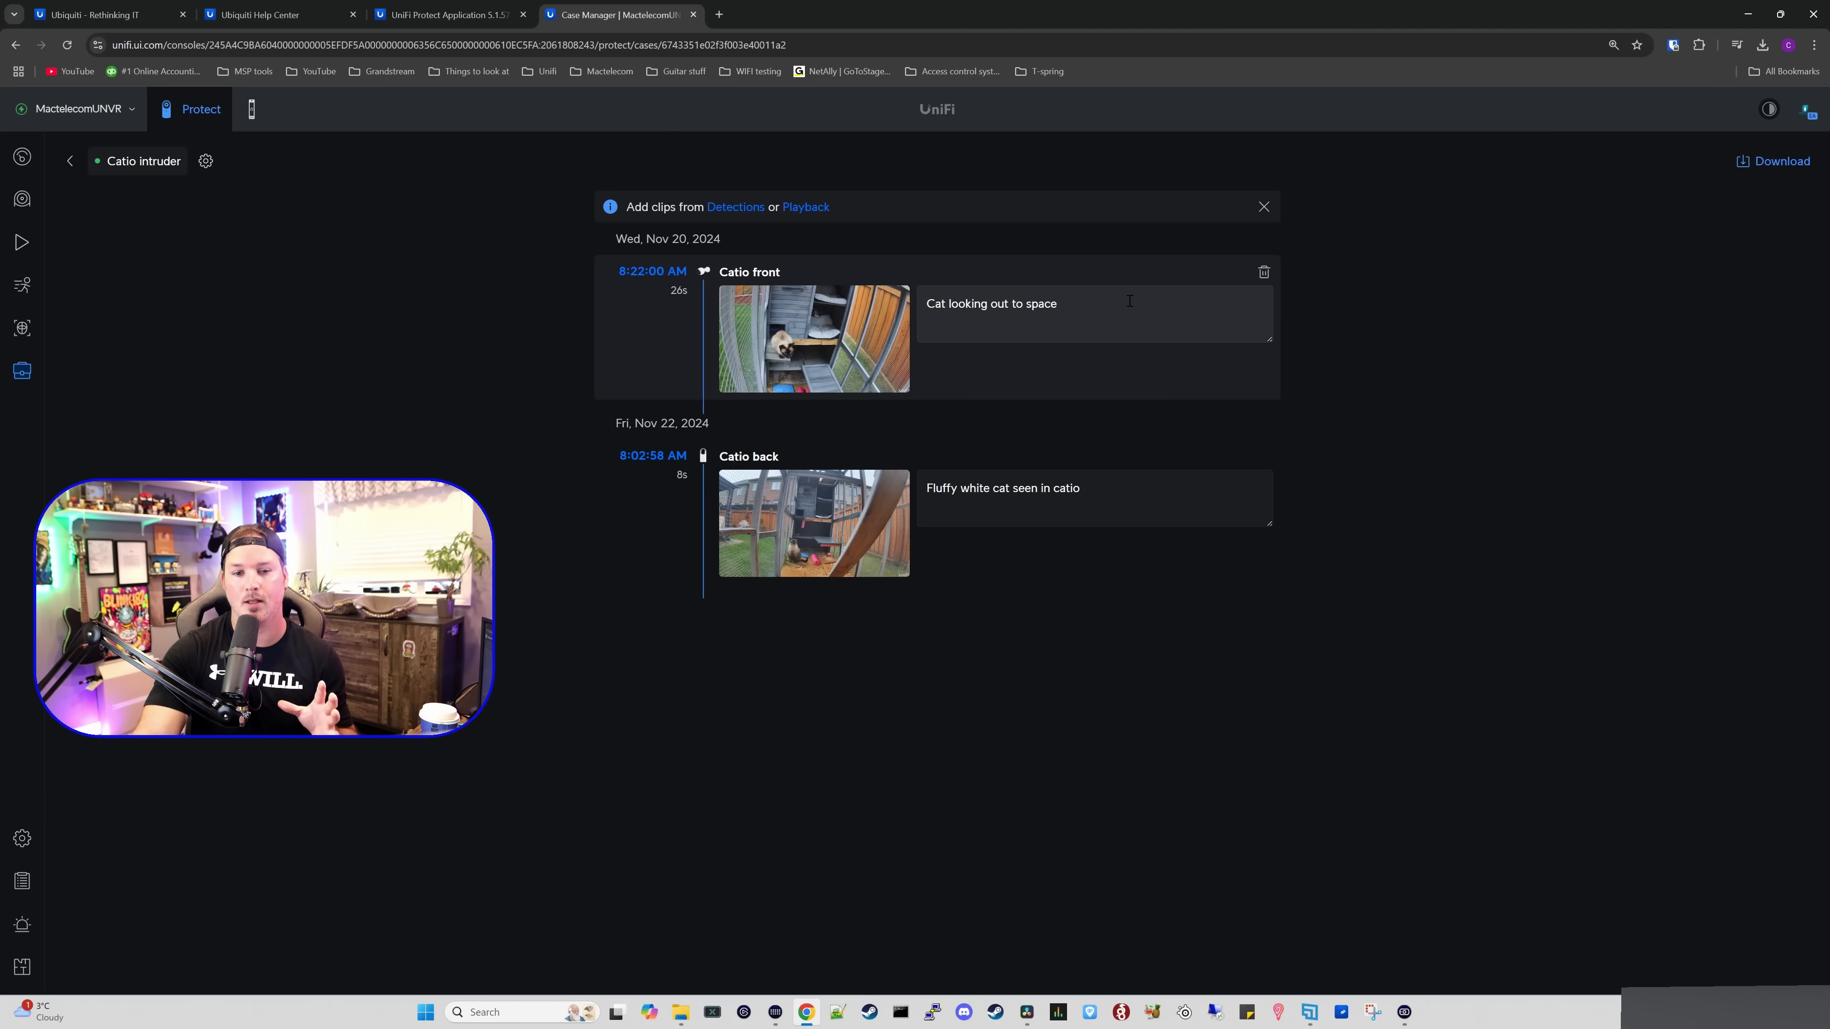
click(1761, 161)
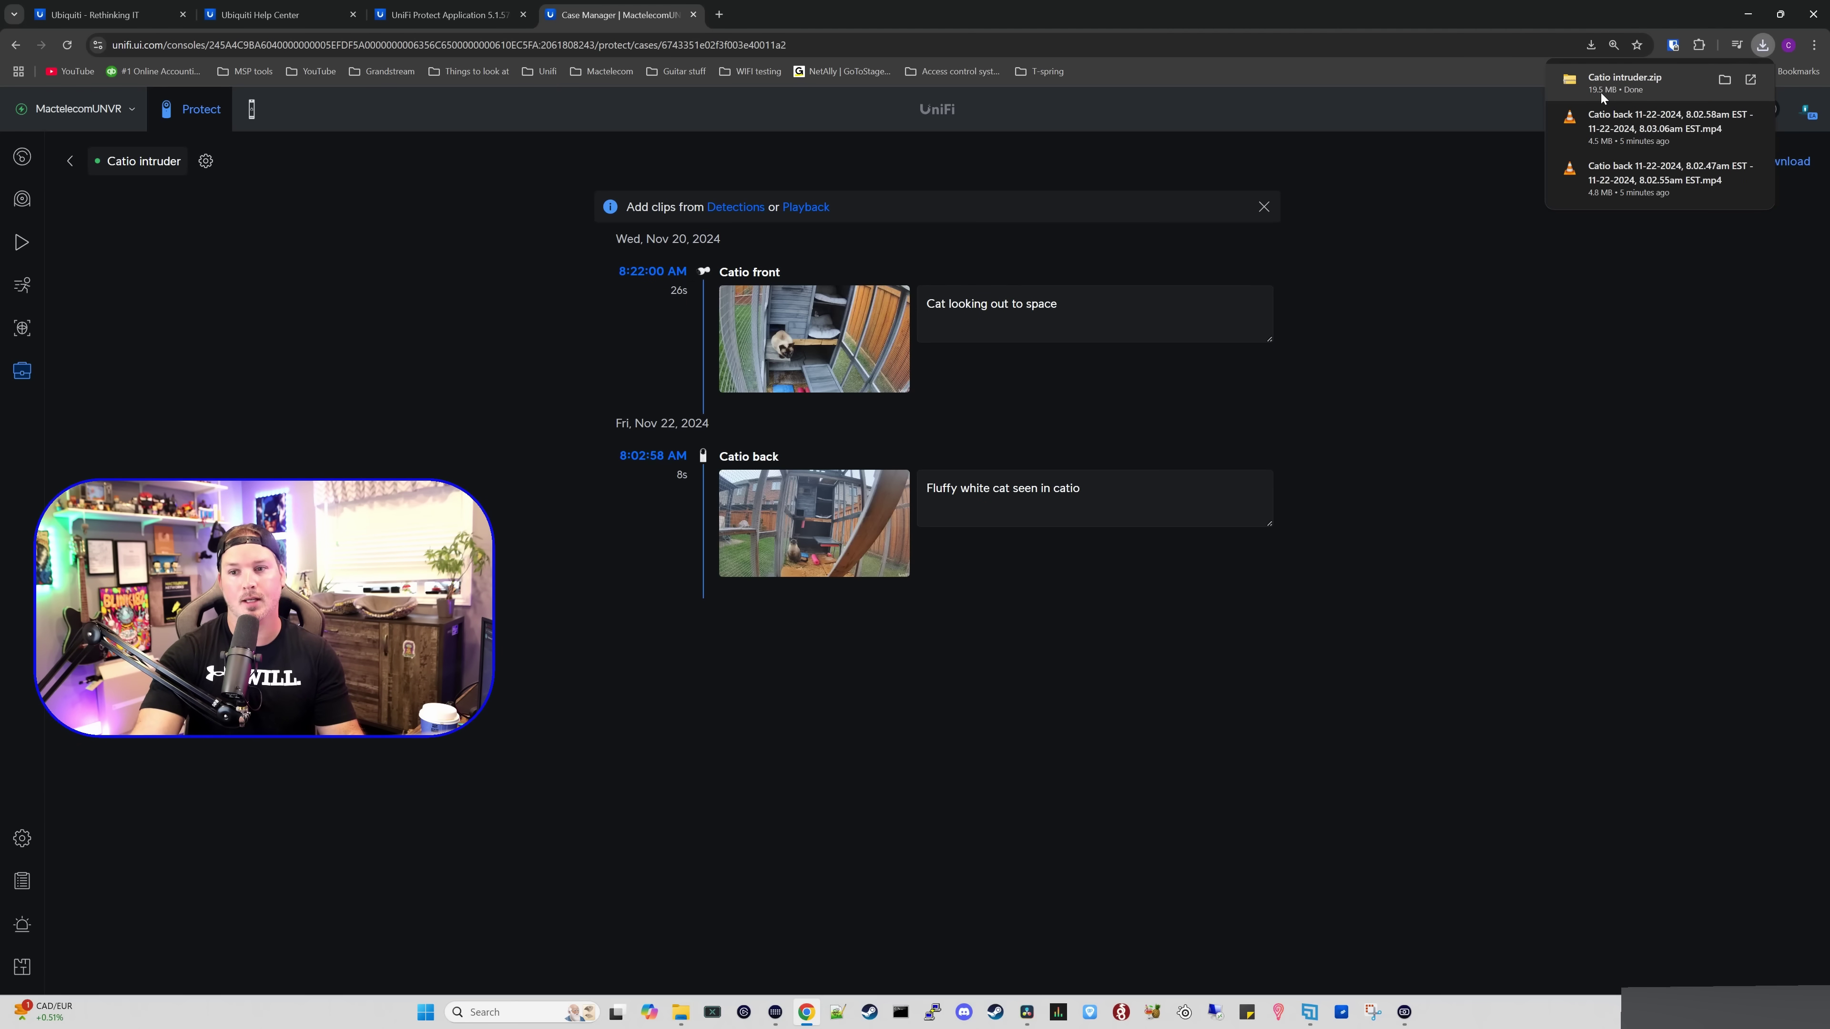
- Open Catio intruder.zip and view the Catio intruder.pdf case report
click(1659, 92)
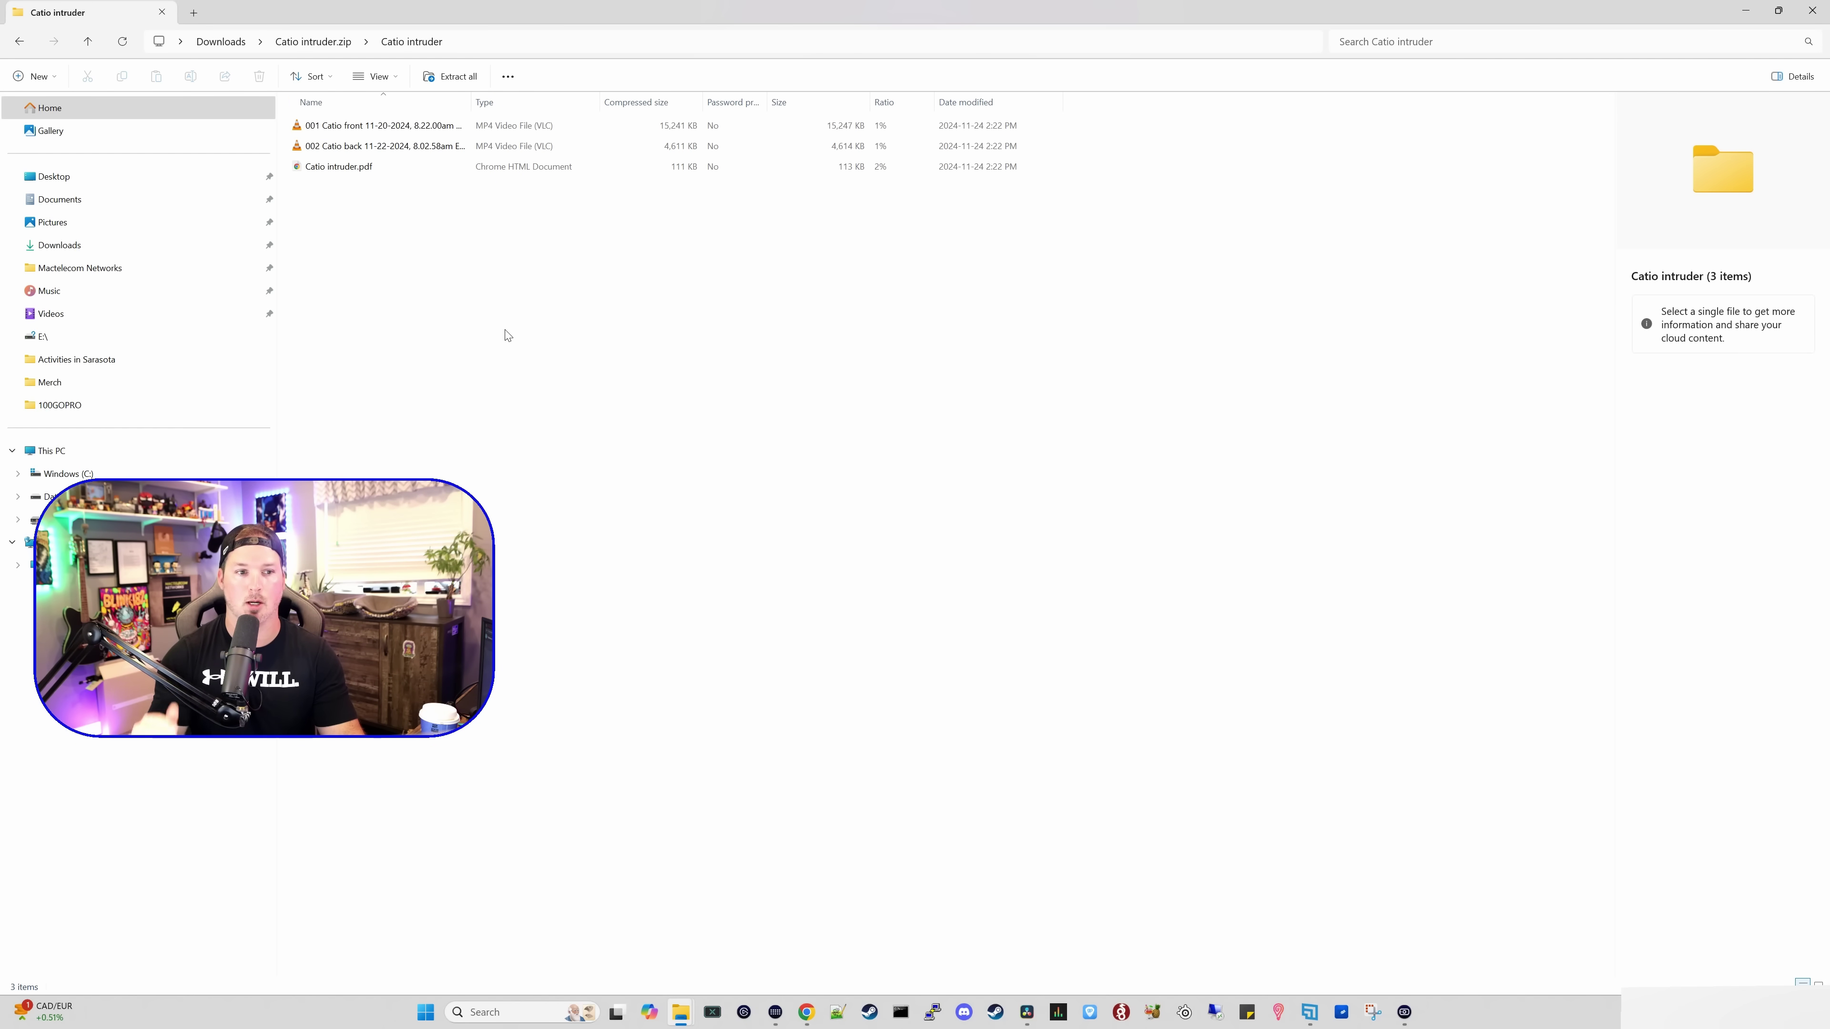
double_click(428, 170)
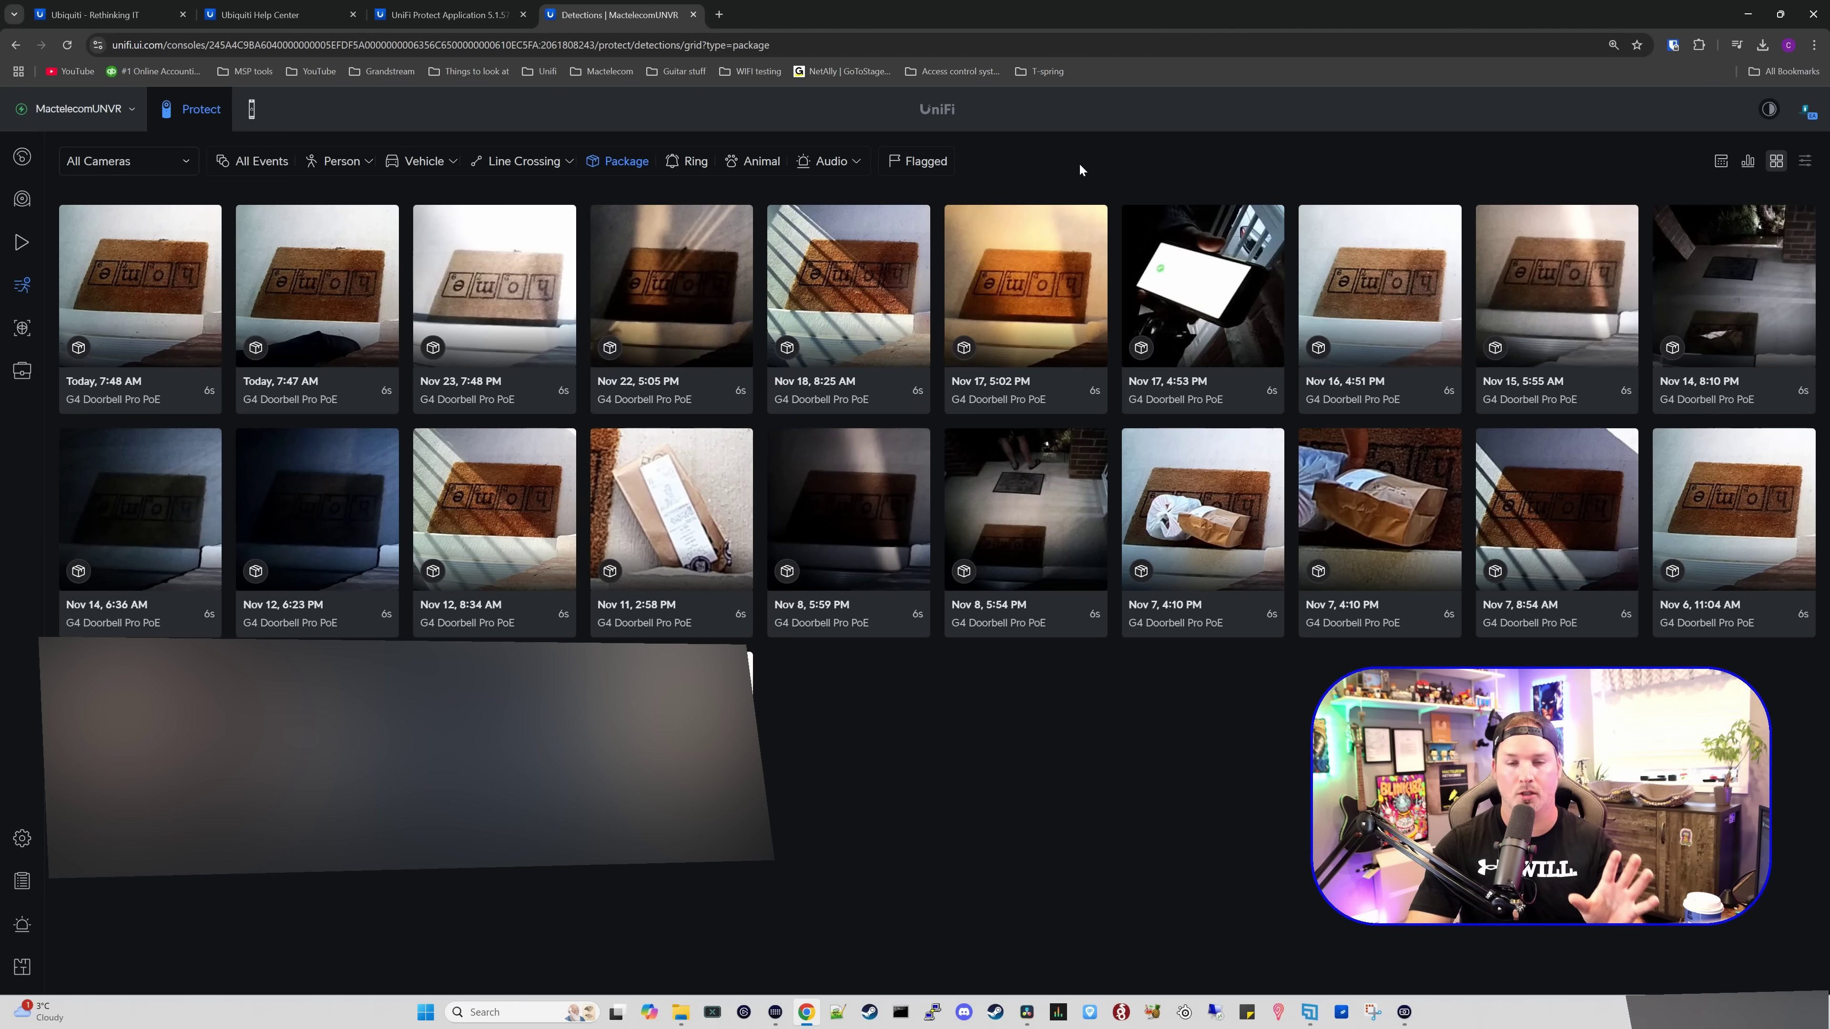
- Play the Today 7:48 AM G4 Doorbell Pro PoE package detection
mouse_move(160, 250)
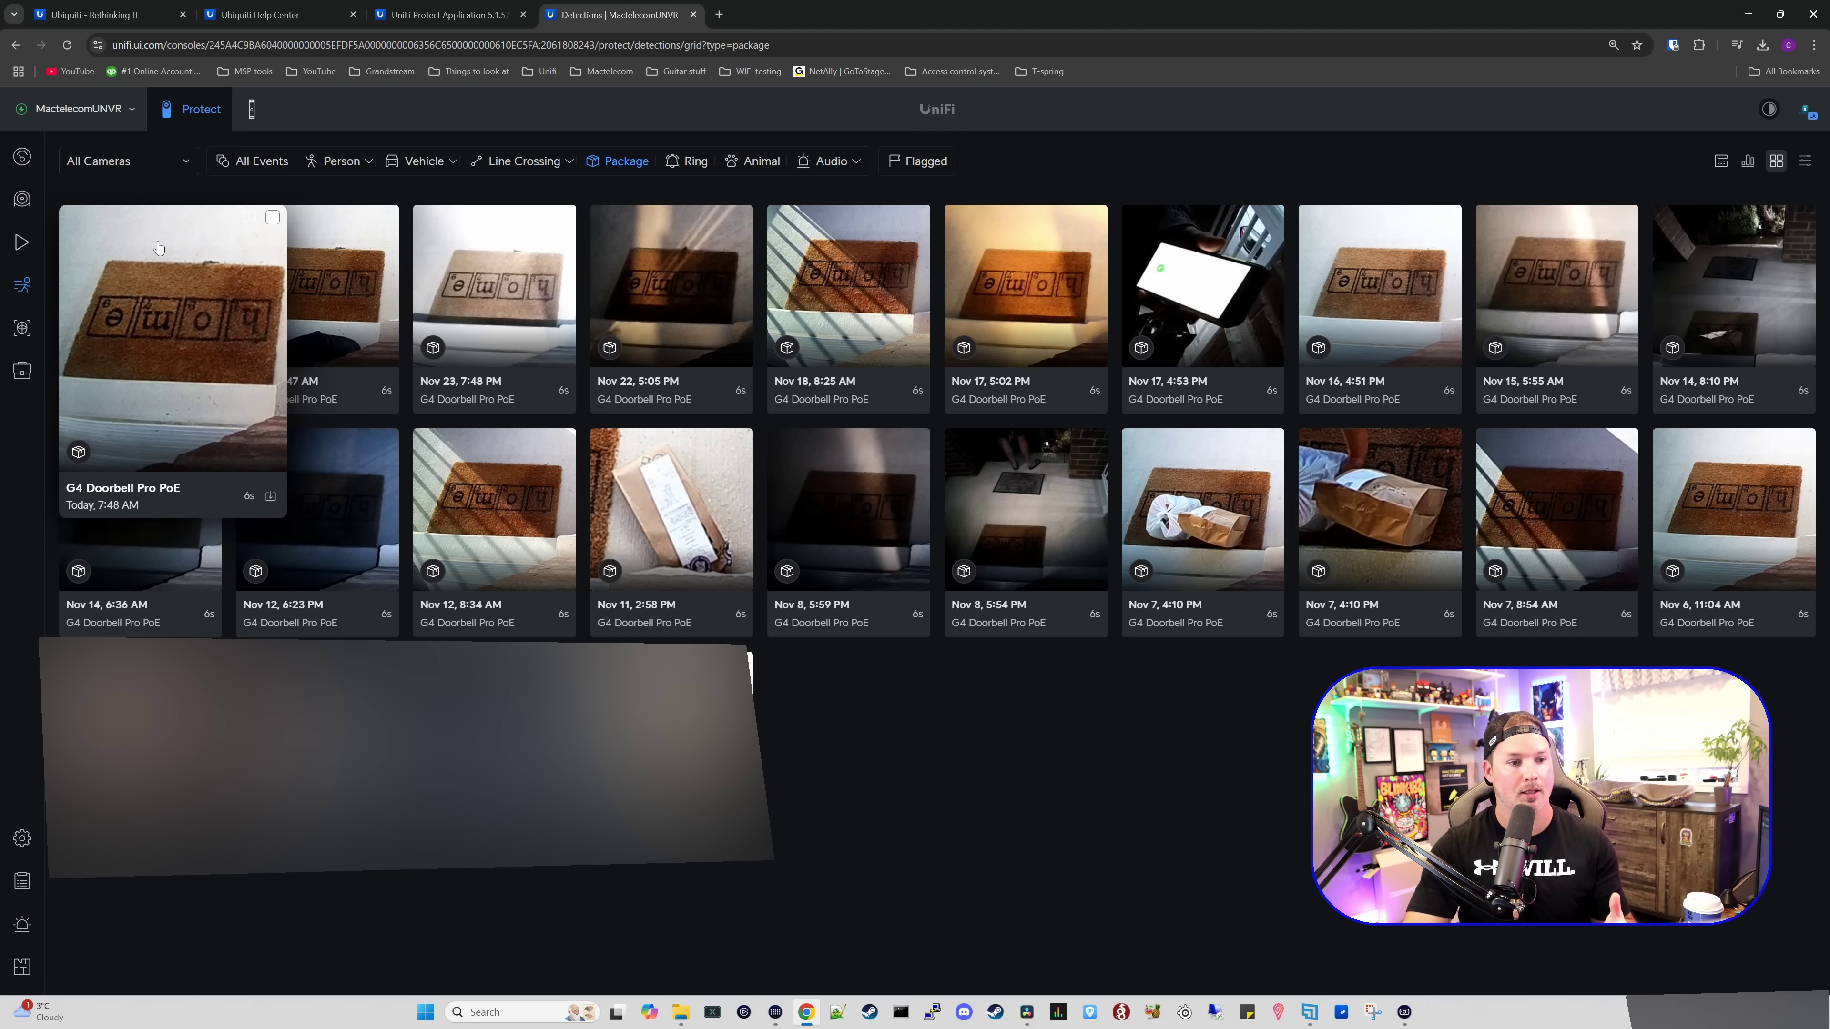
click(165, 257)
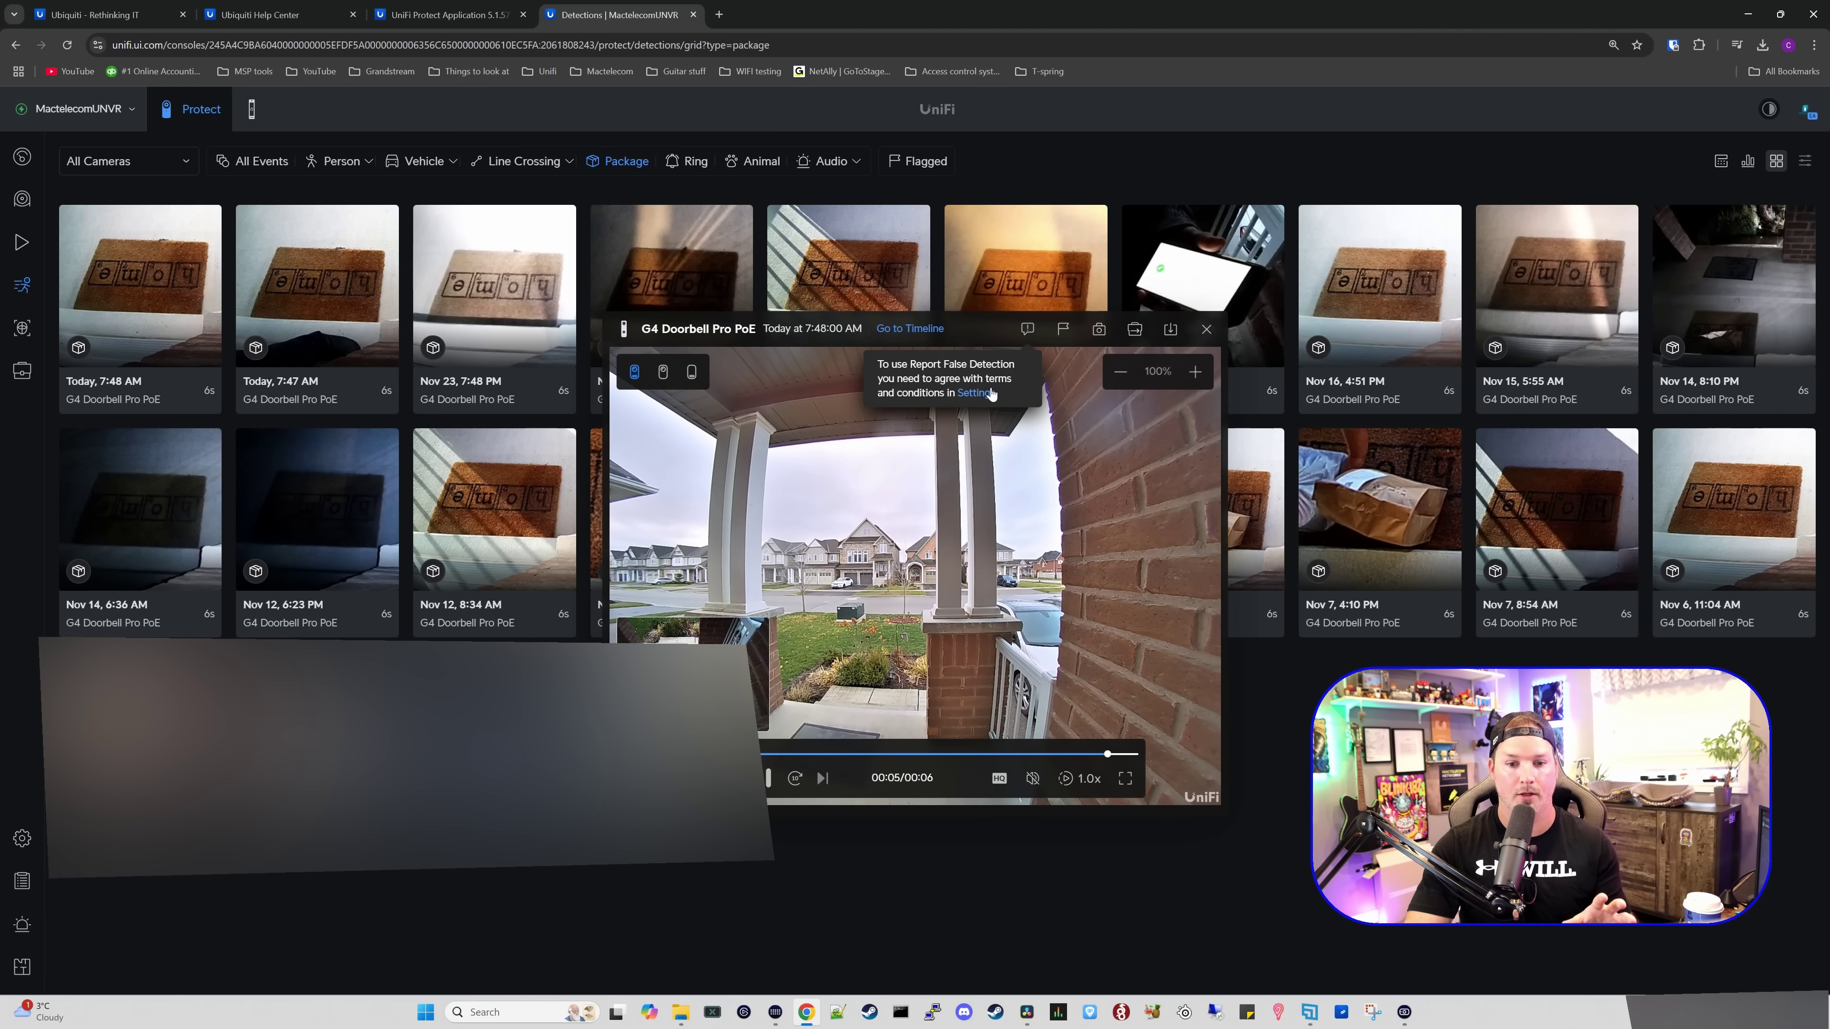
- Enable Report False Detections in System settings and return to the Package detections grid
click(976, 393)
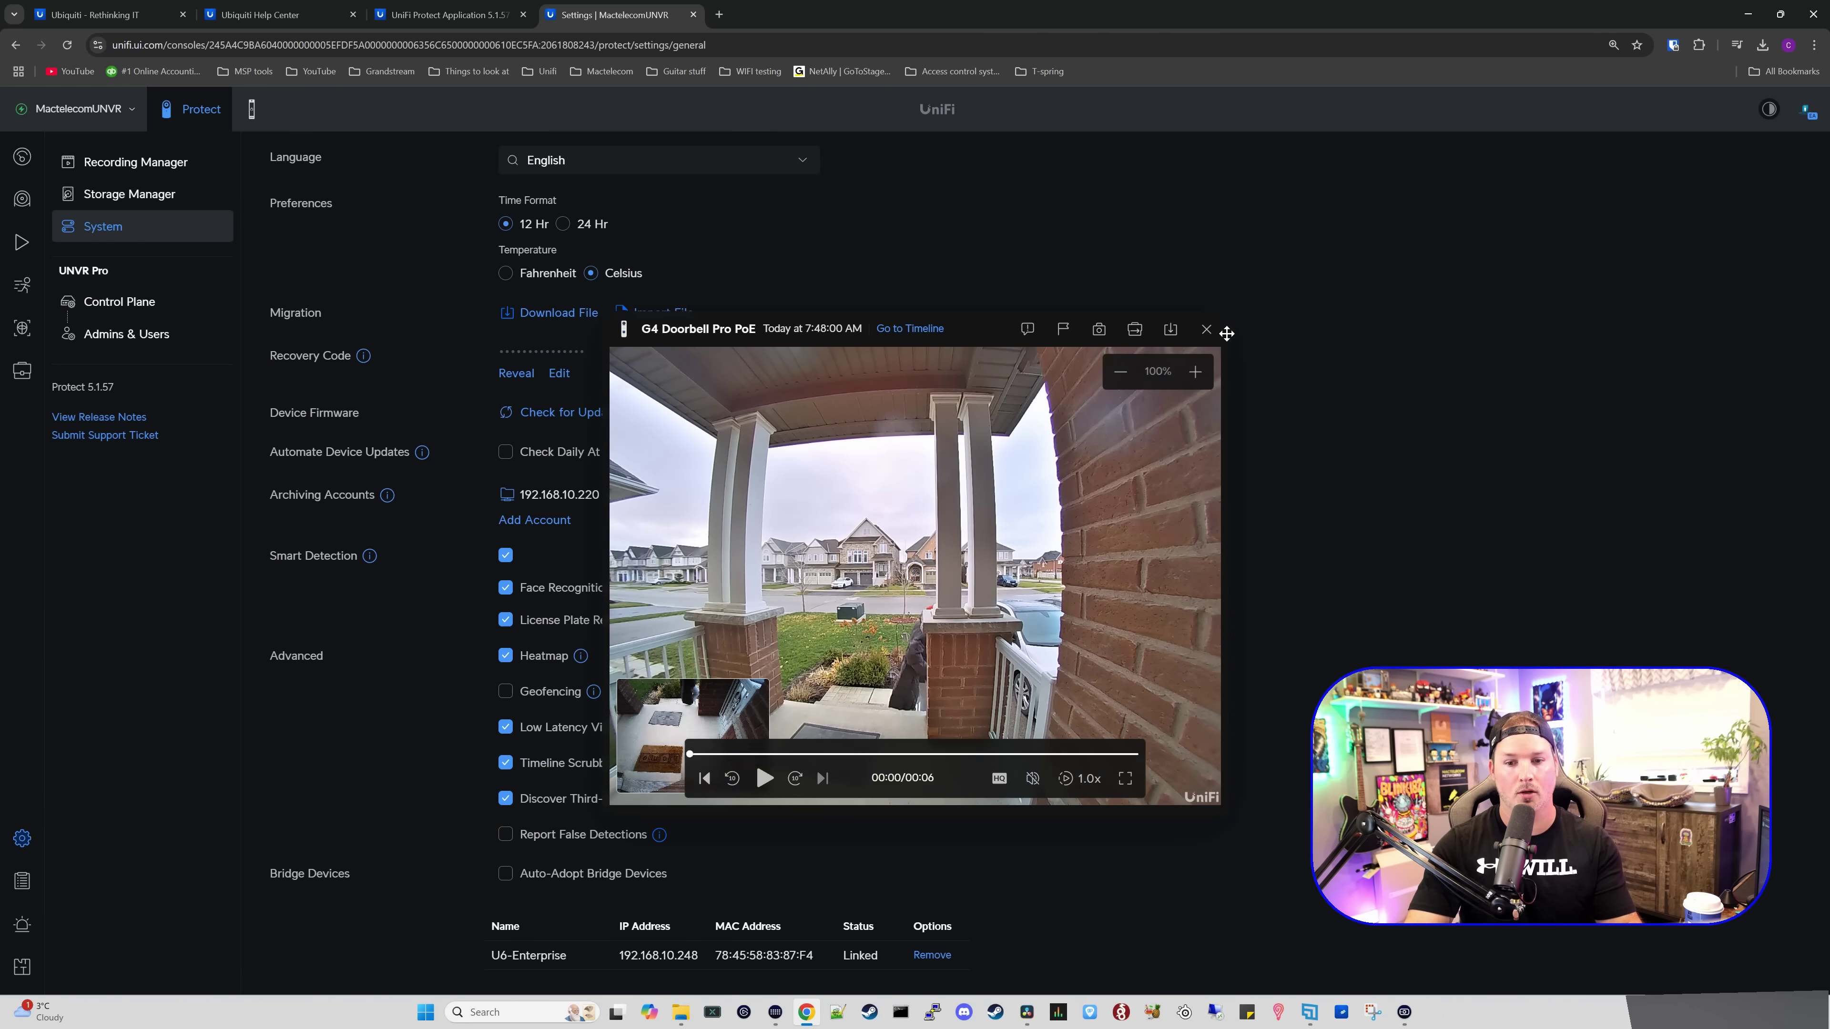
click(1206, 329)
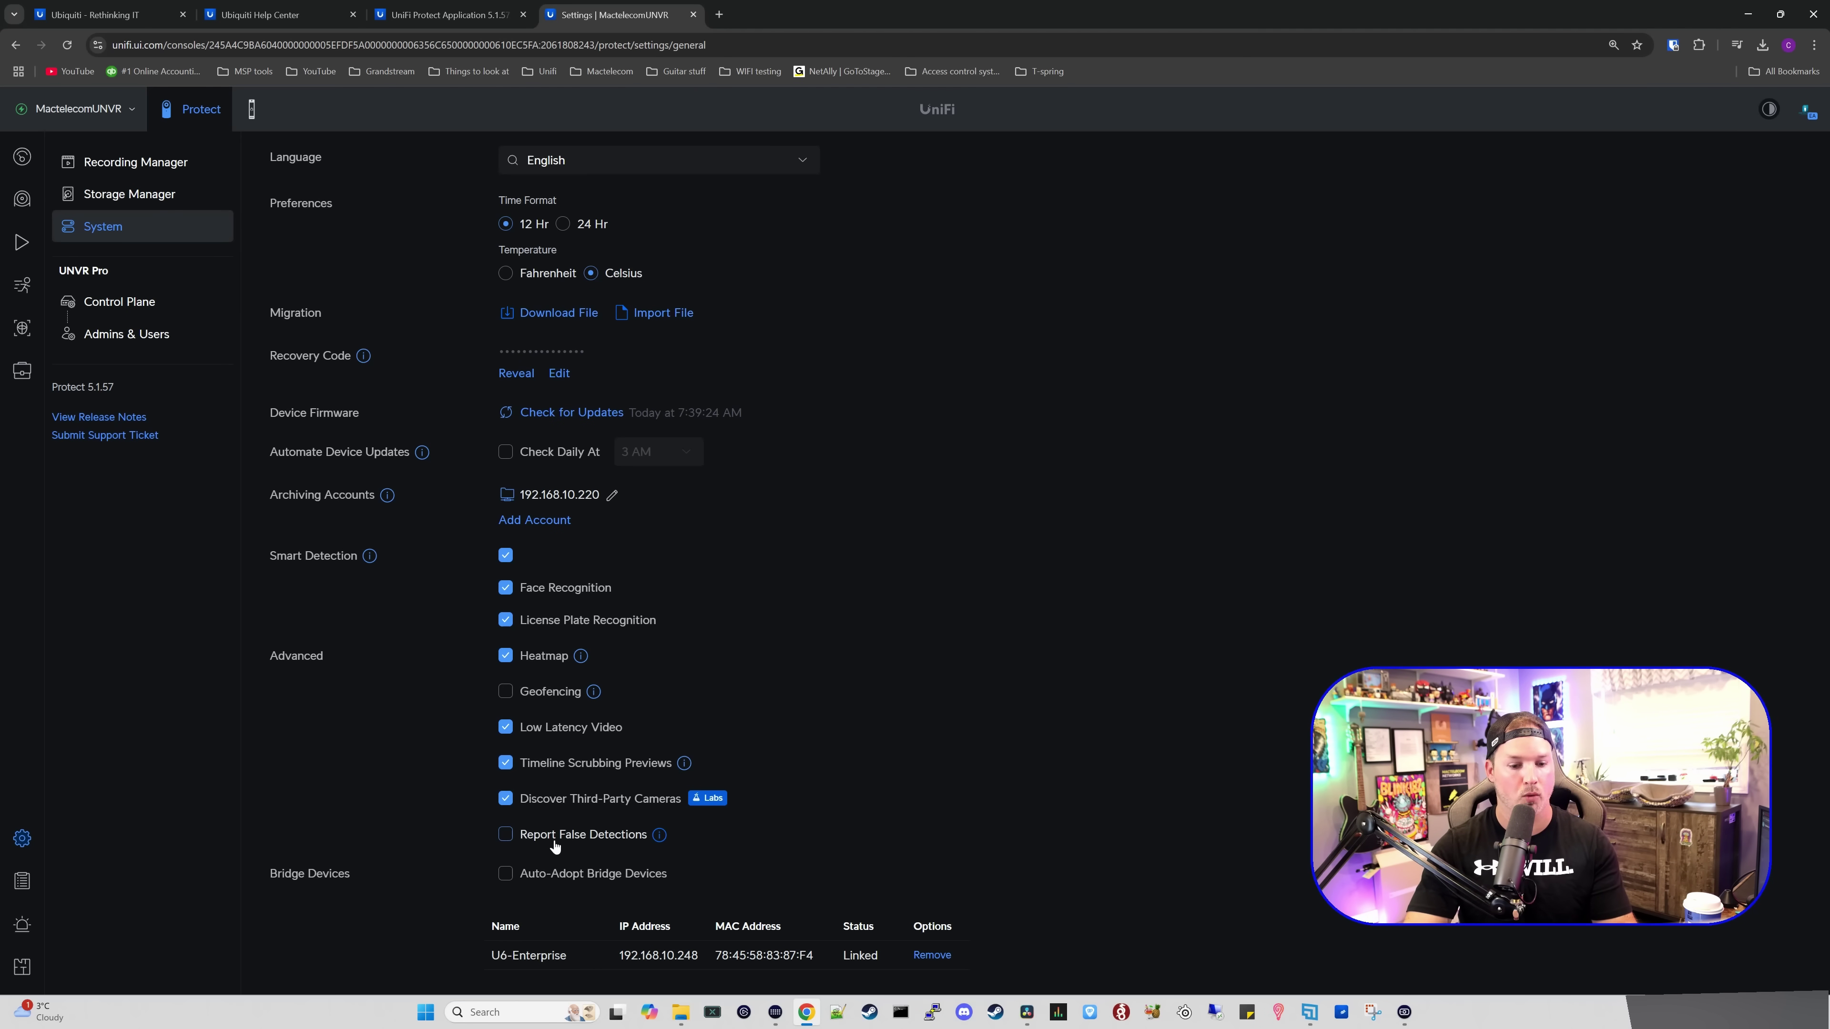
mouse_move(660, 836)
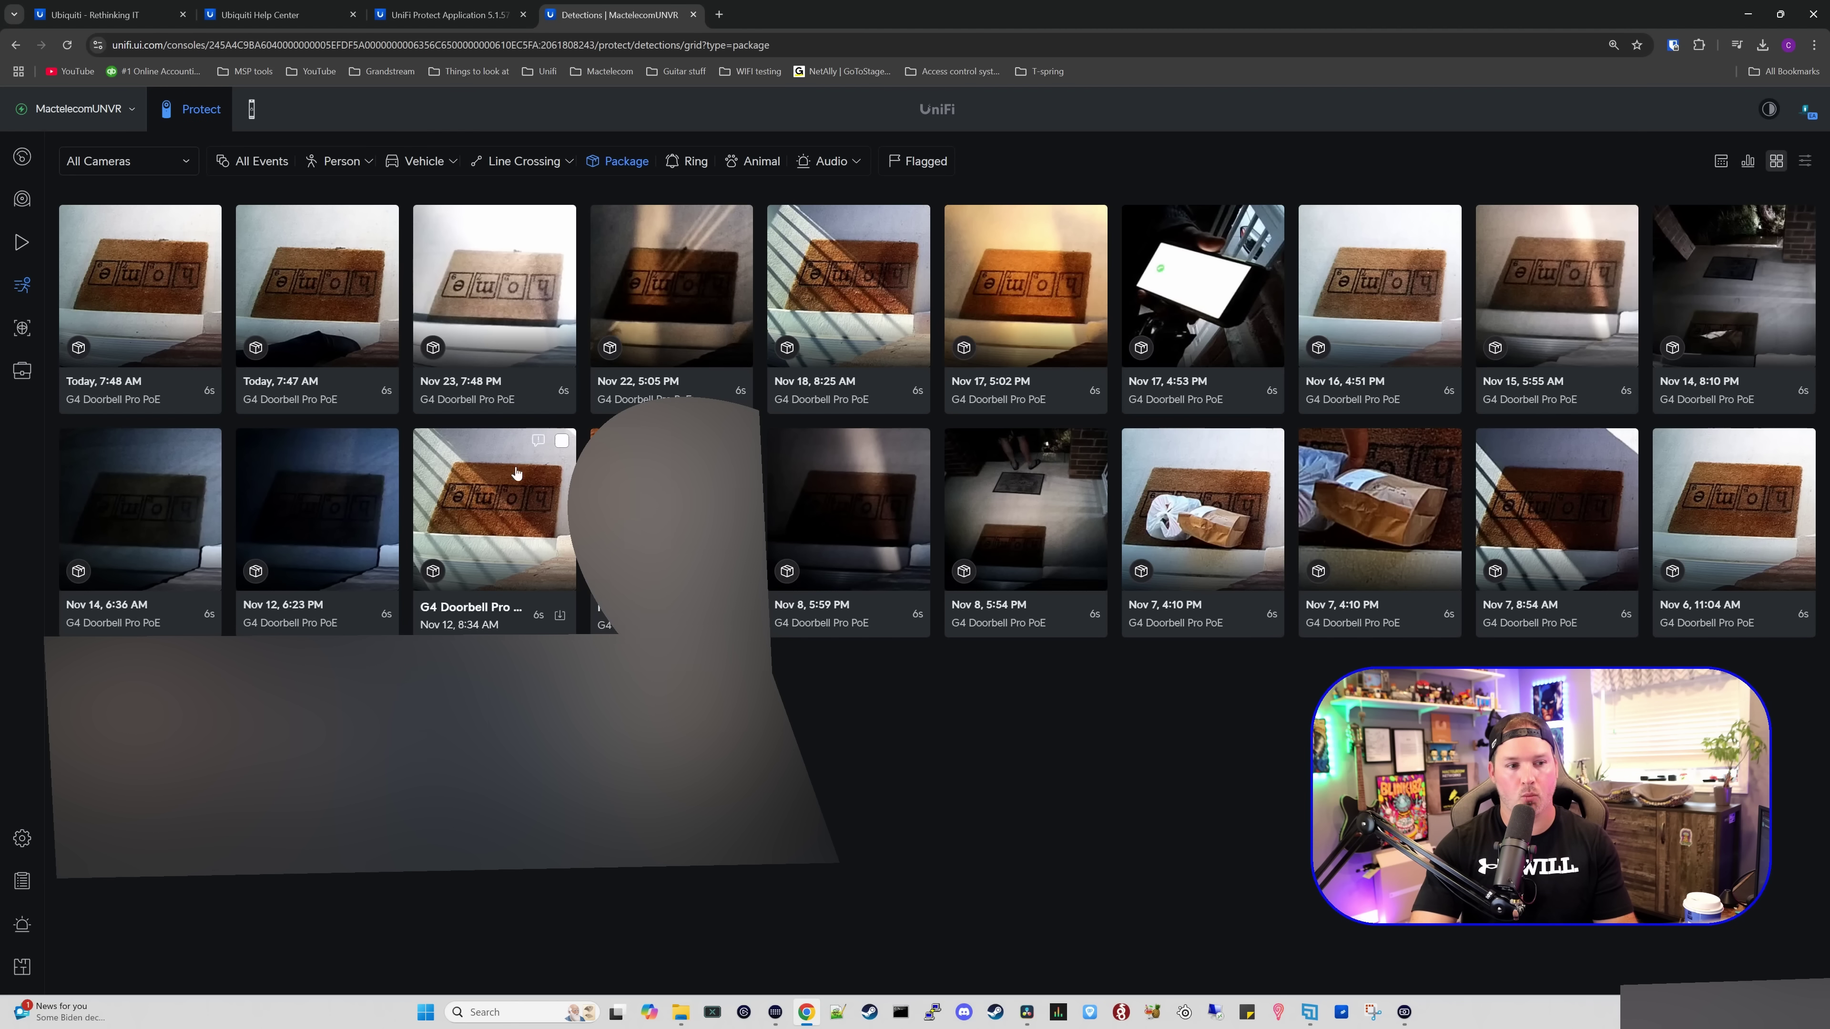
- Report the Today 7:48 AM doorbell package detection as a false detection
click(143, 295)
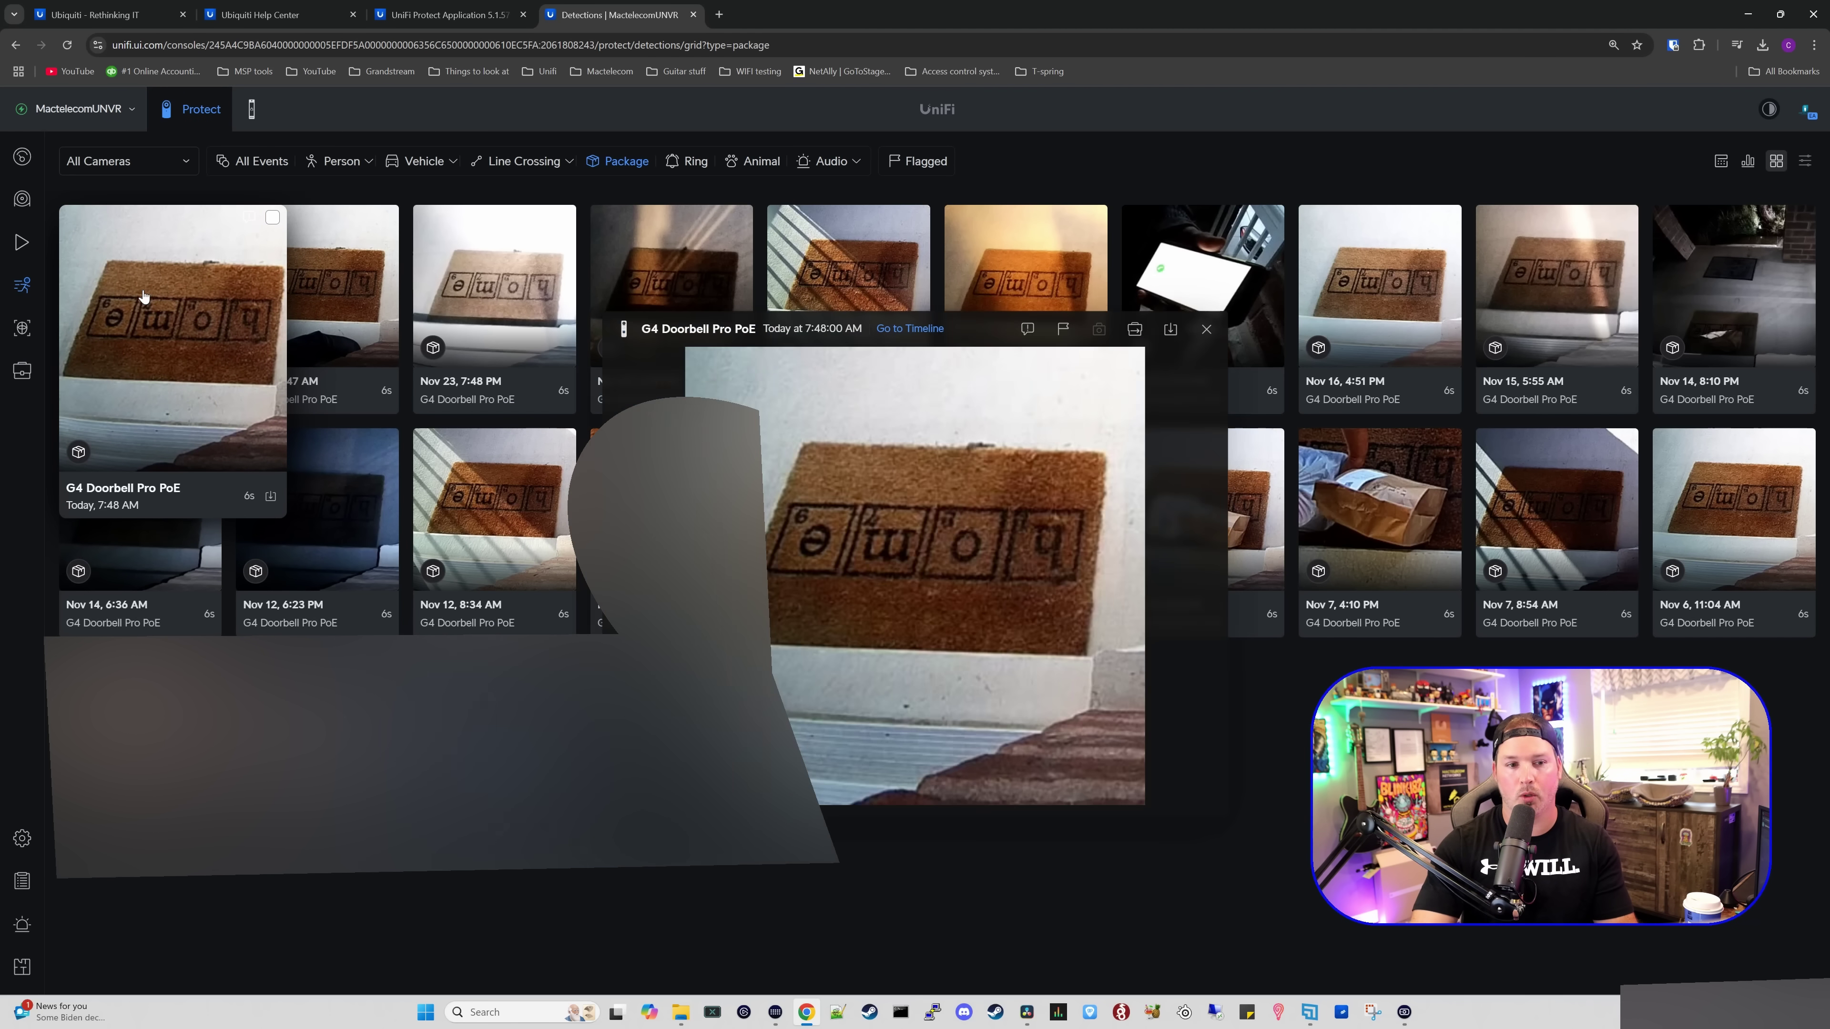
click(1031, 336)
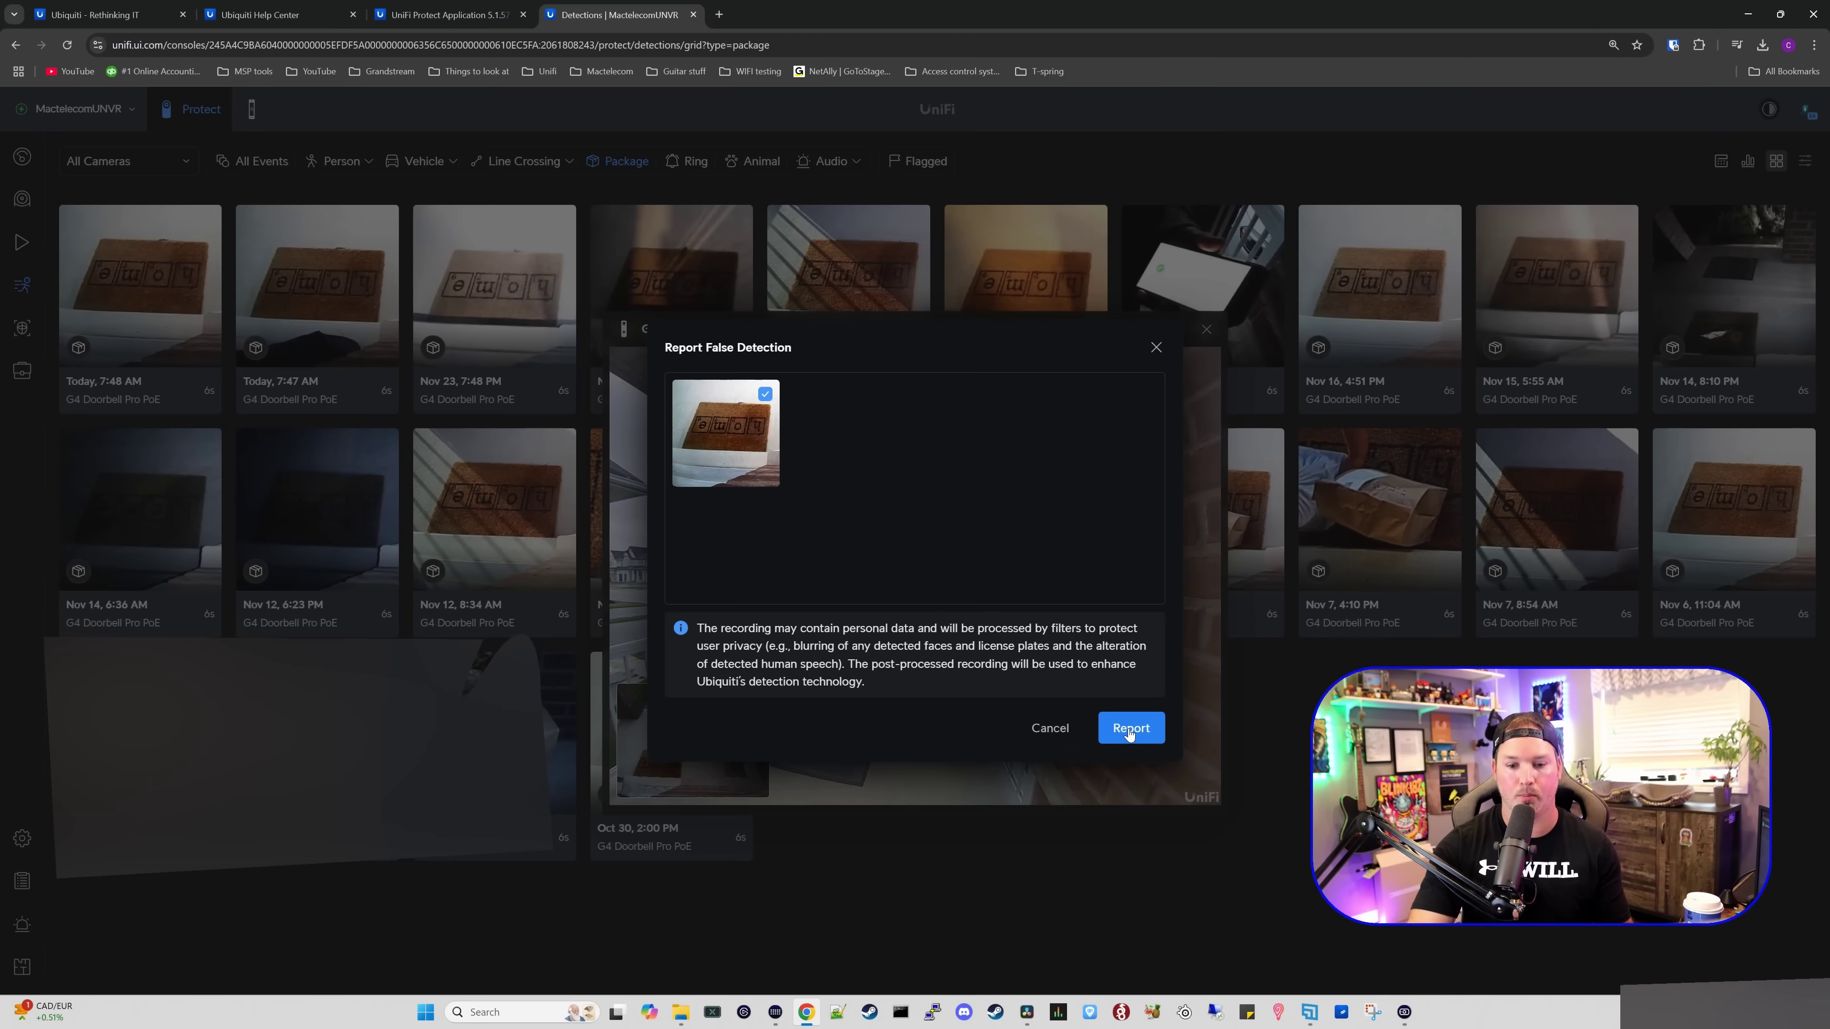
click(1658, 917)
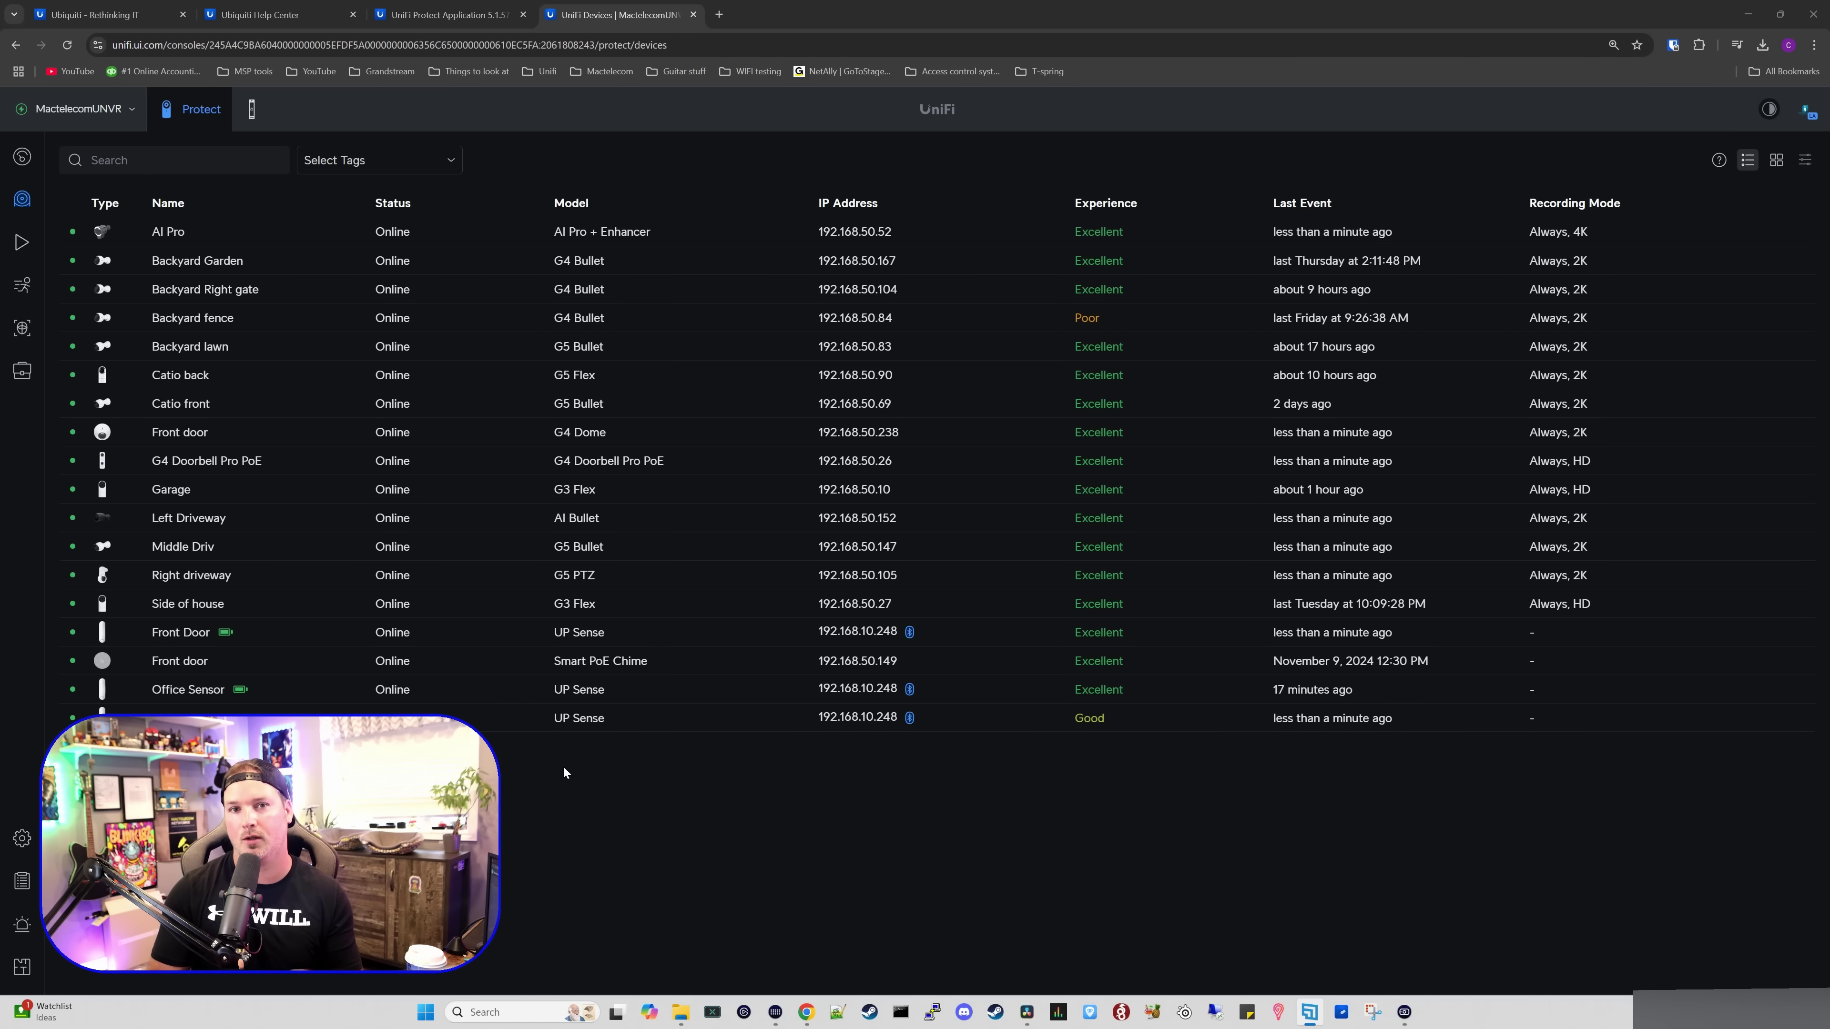
- Chart one-day humidity for Office Sensor, Front Door and UP Sense together in Sensor Manager
click(492, 633)
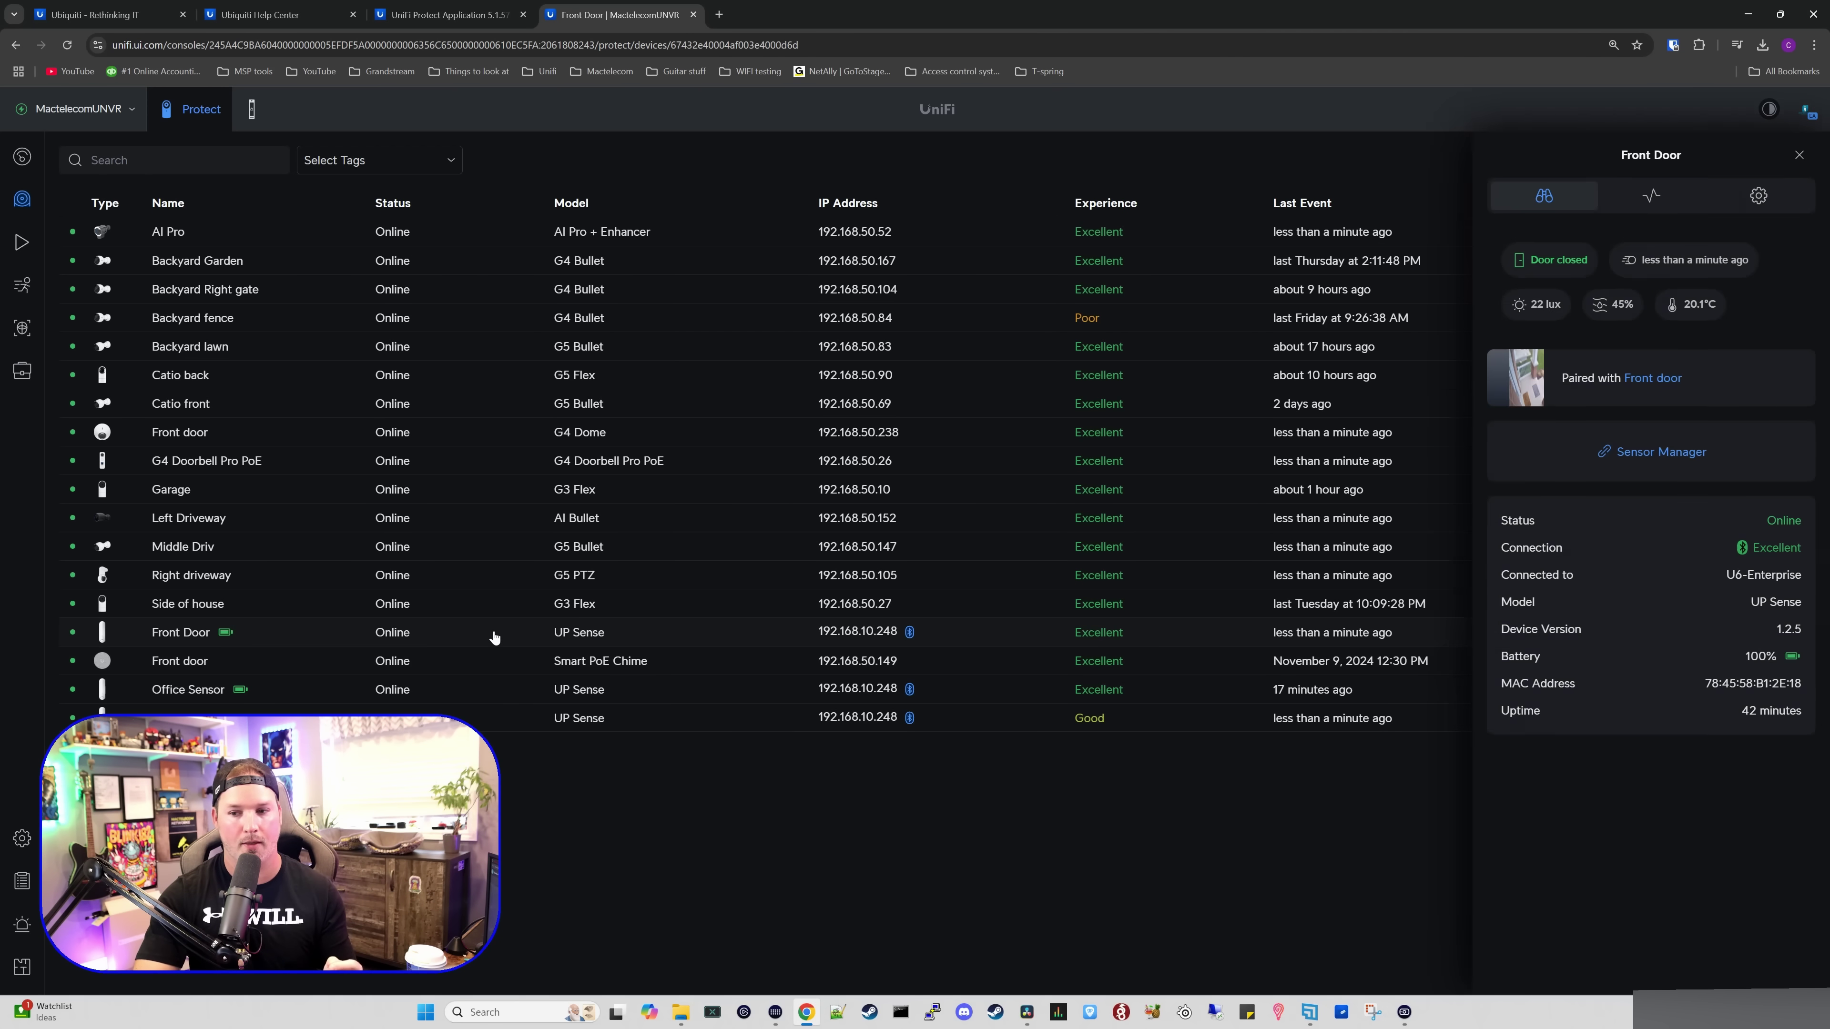
click(1655, 459)
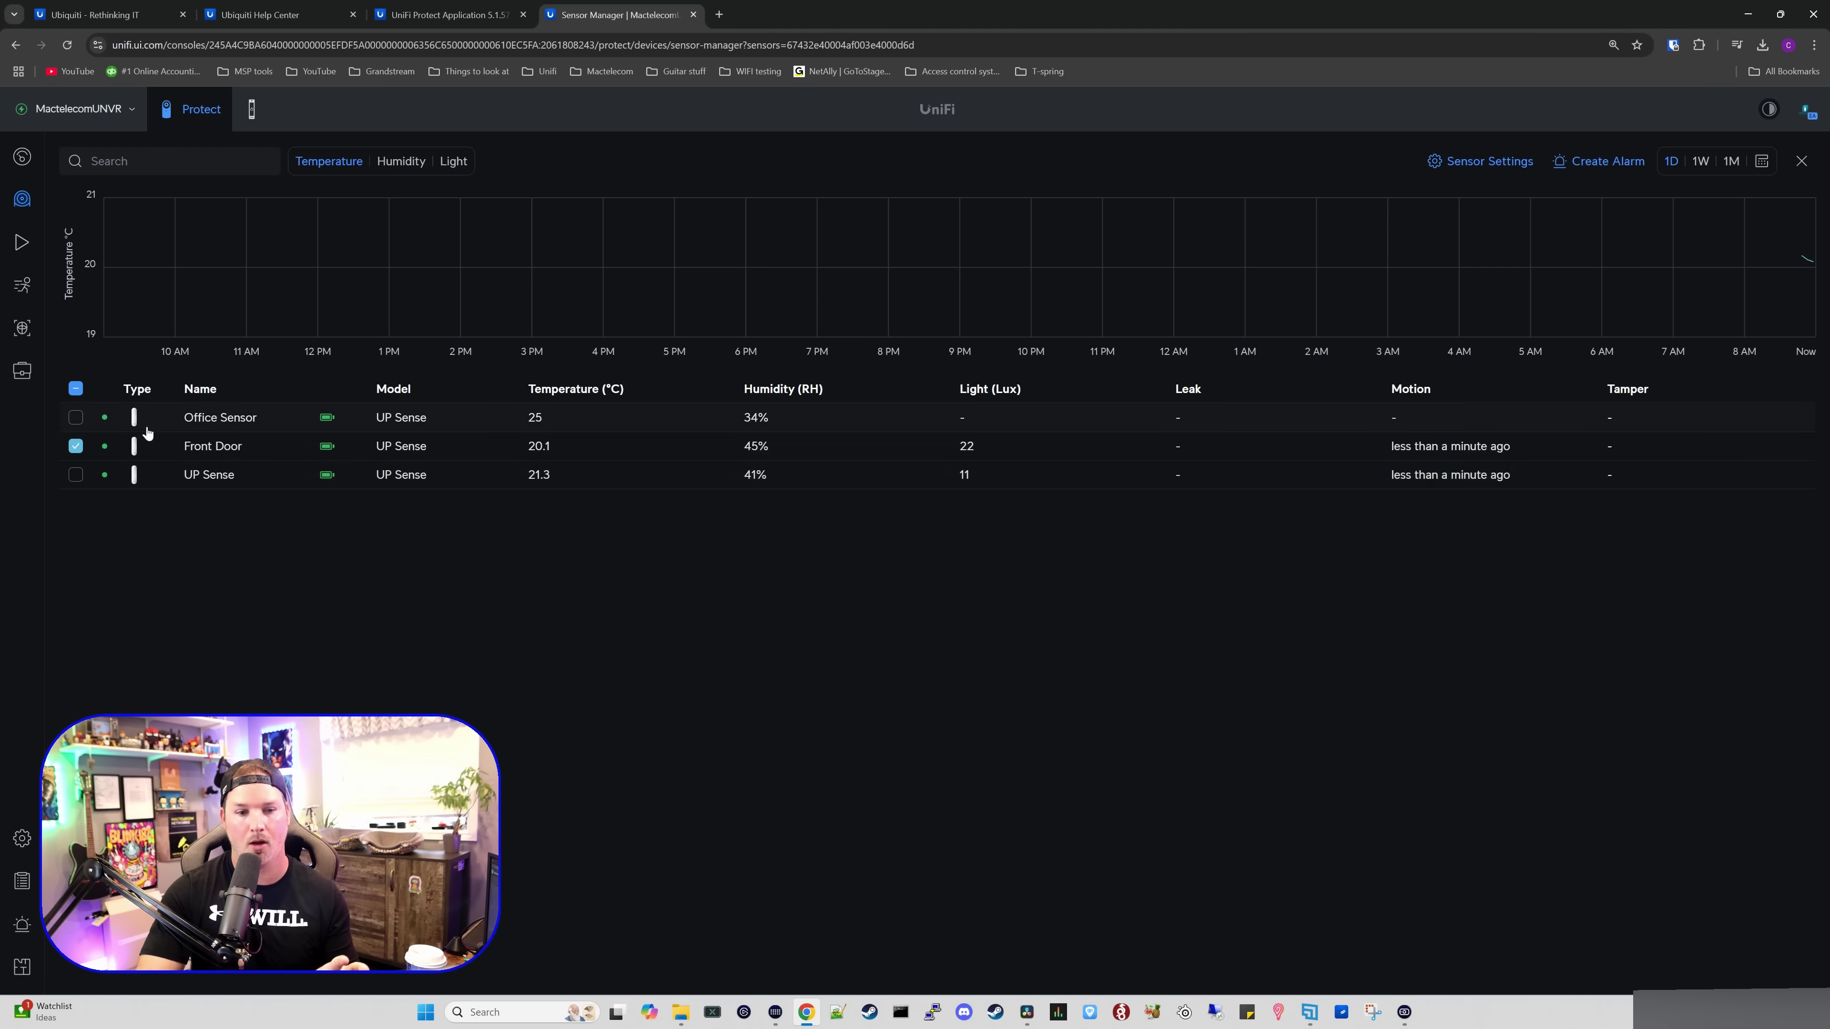
click(76, 389)
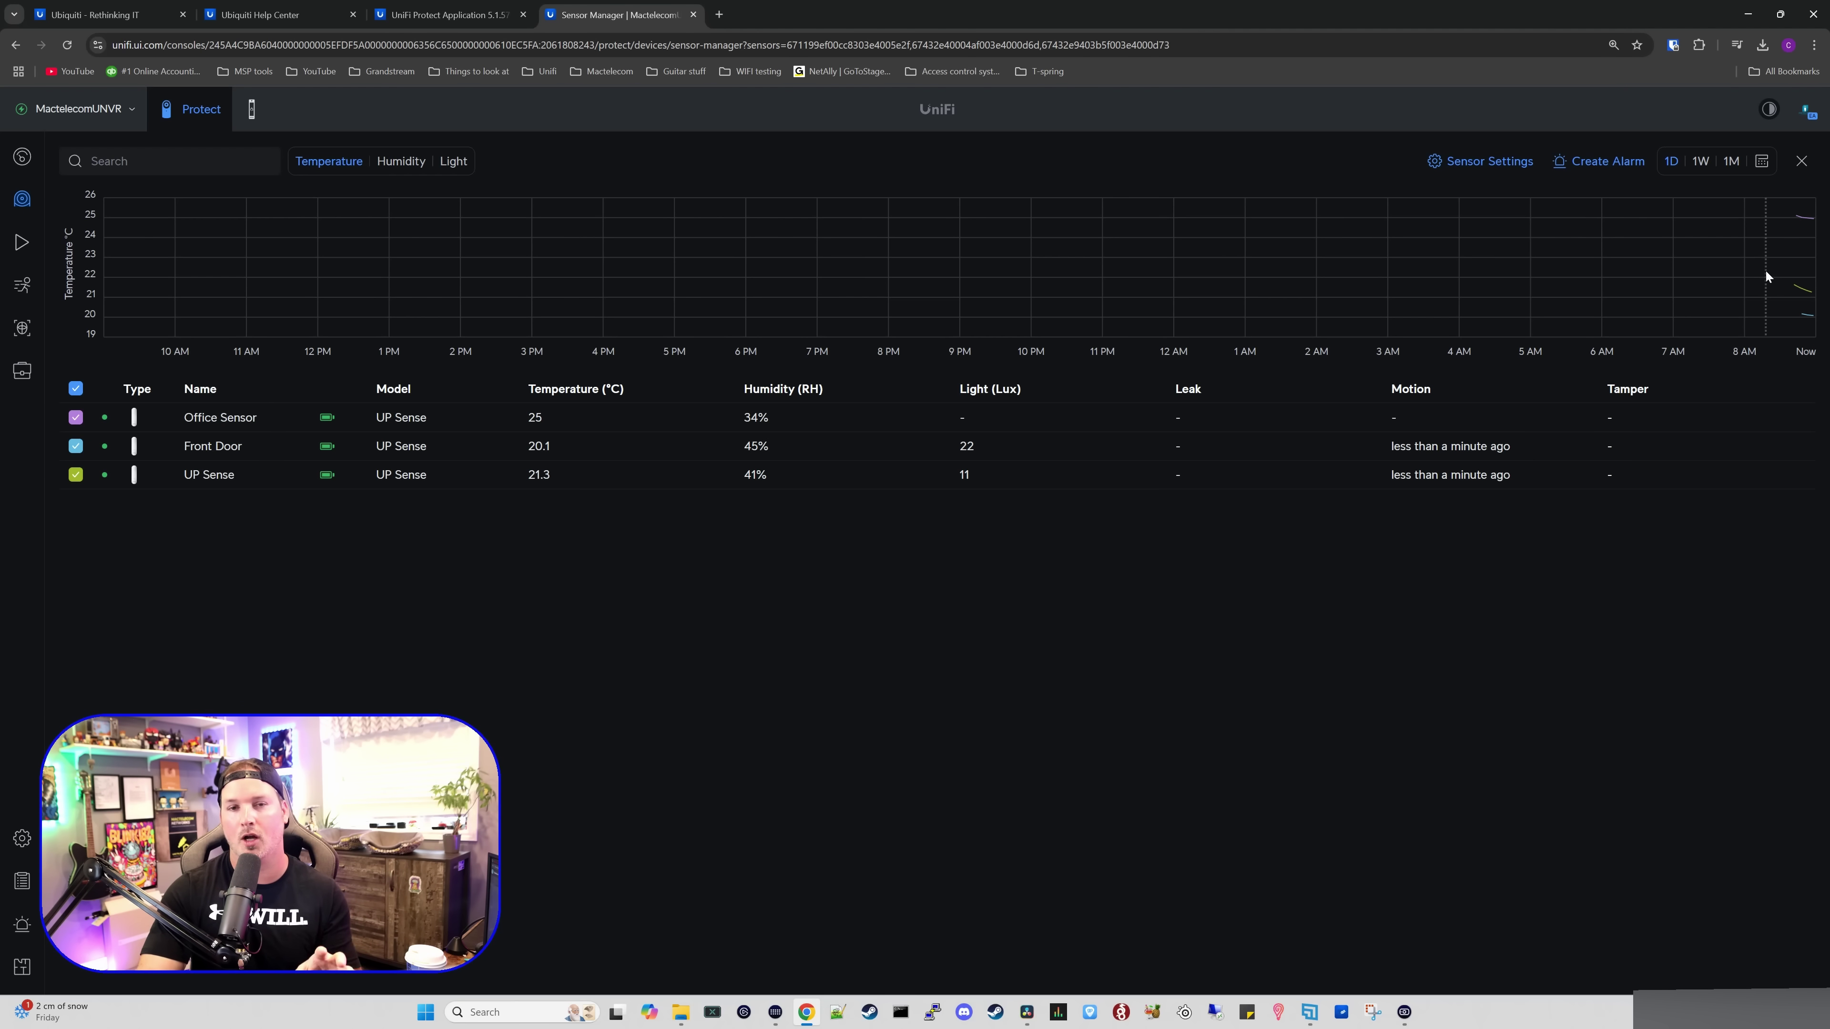
mouse_move(1785, 266)
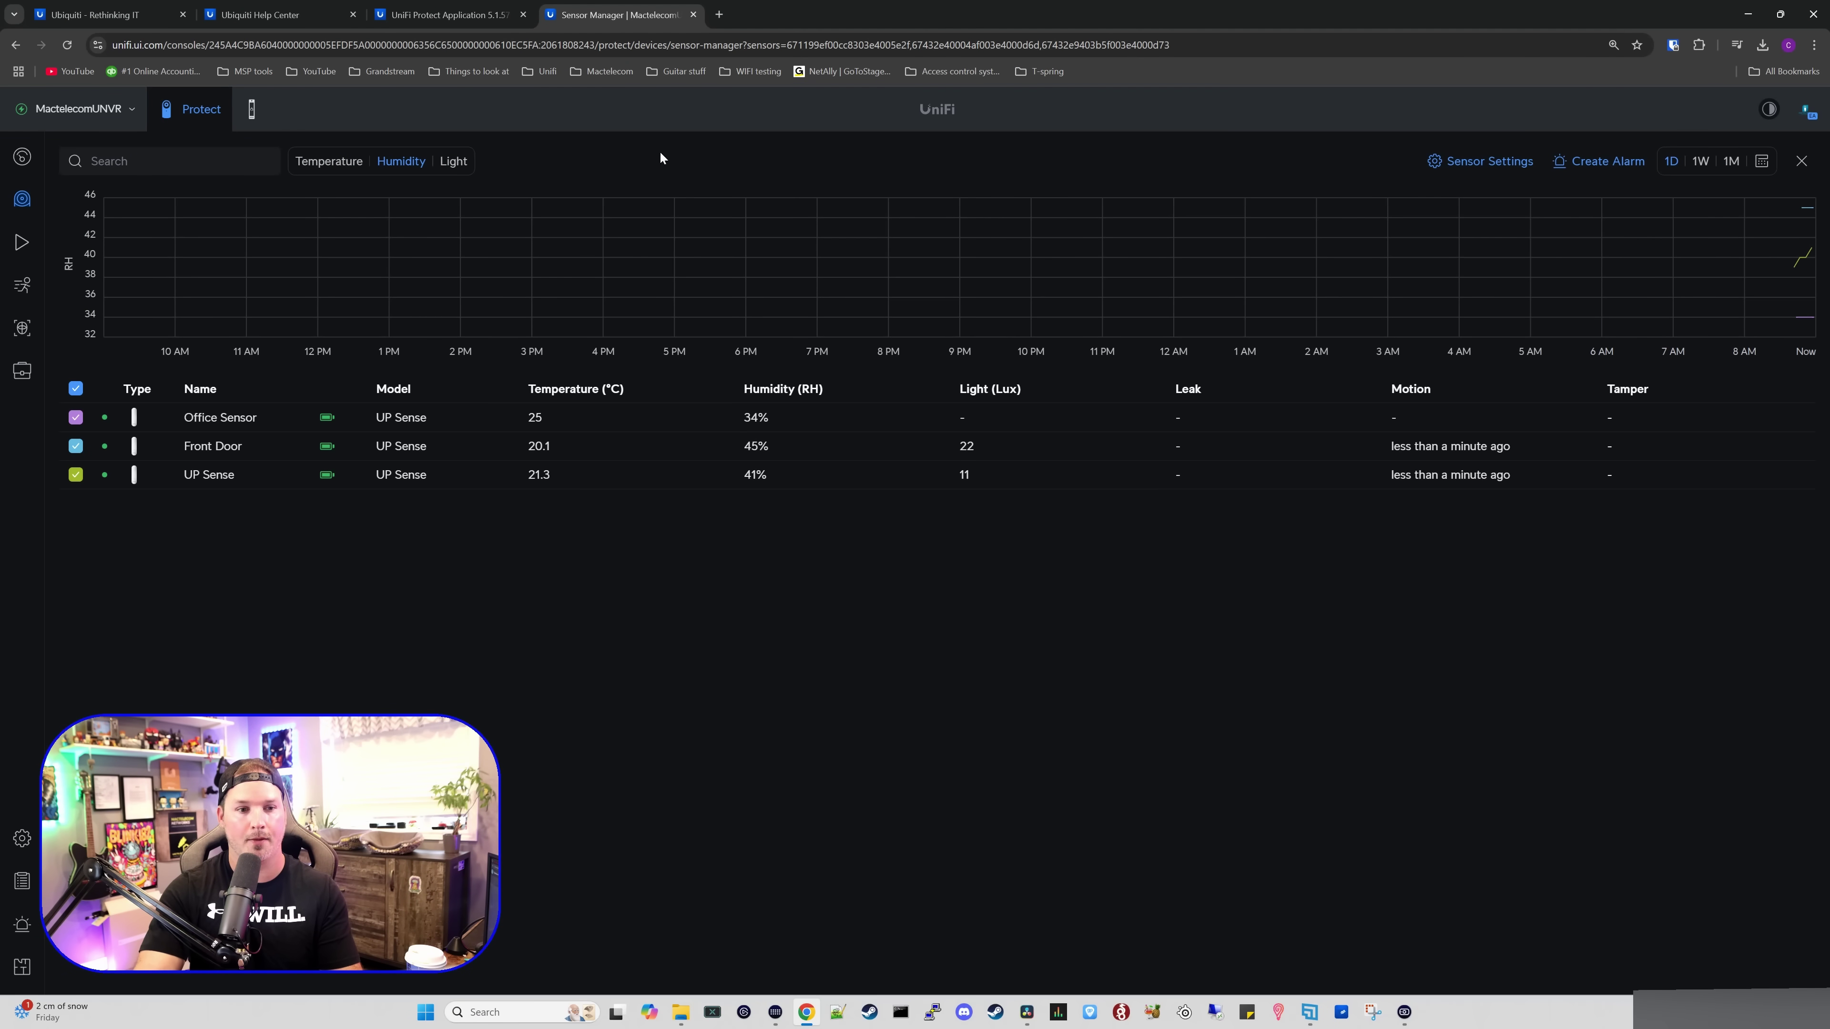
- Switch the Sensor Manager chart to show light levels
click(443, 165)
mouse_move(1808, 269)
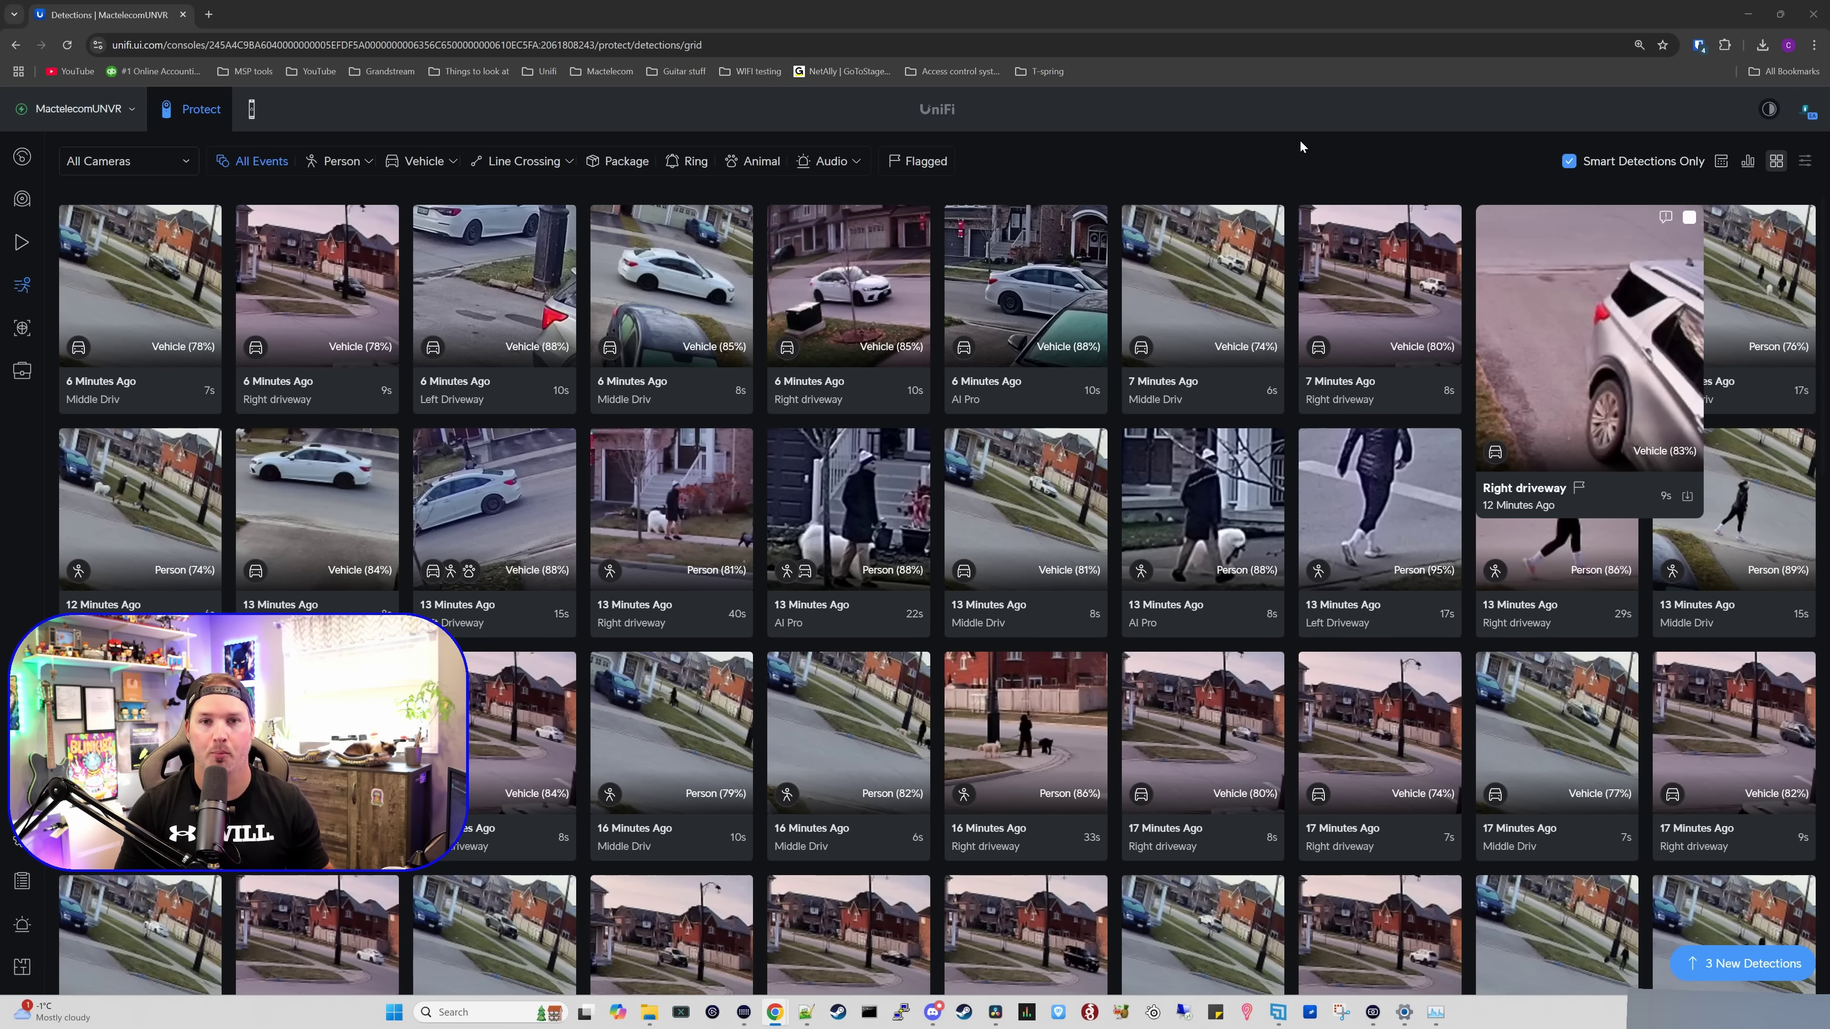
- Raise the detections' Match Confidence filter to 90%
mouse_move(1352, 216)
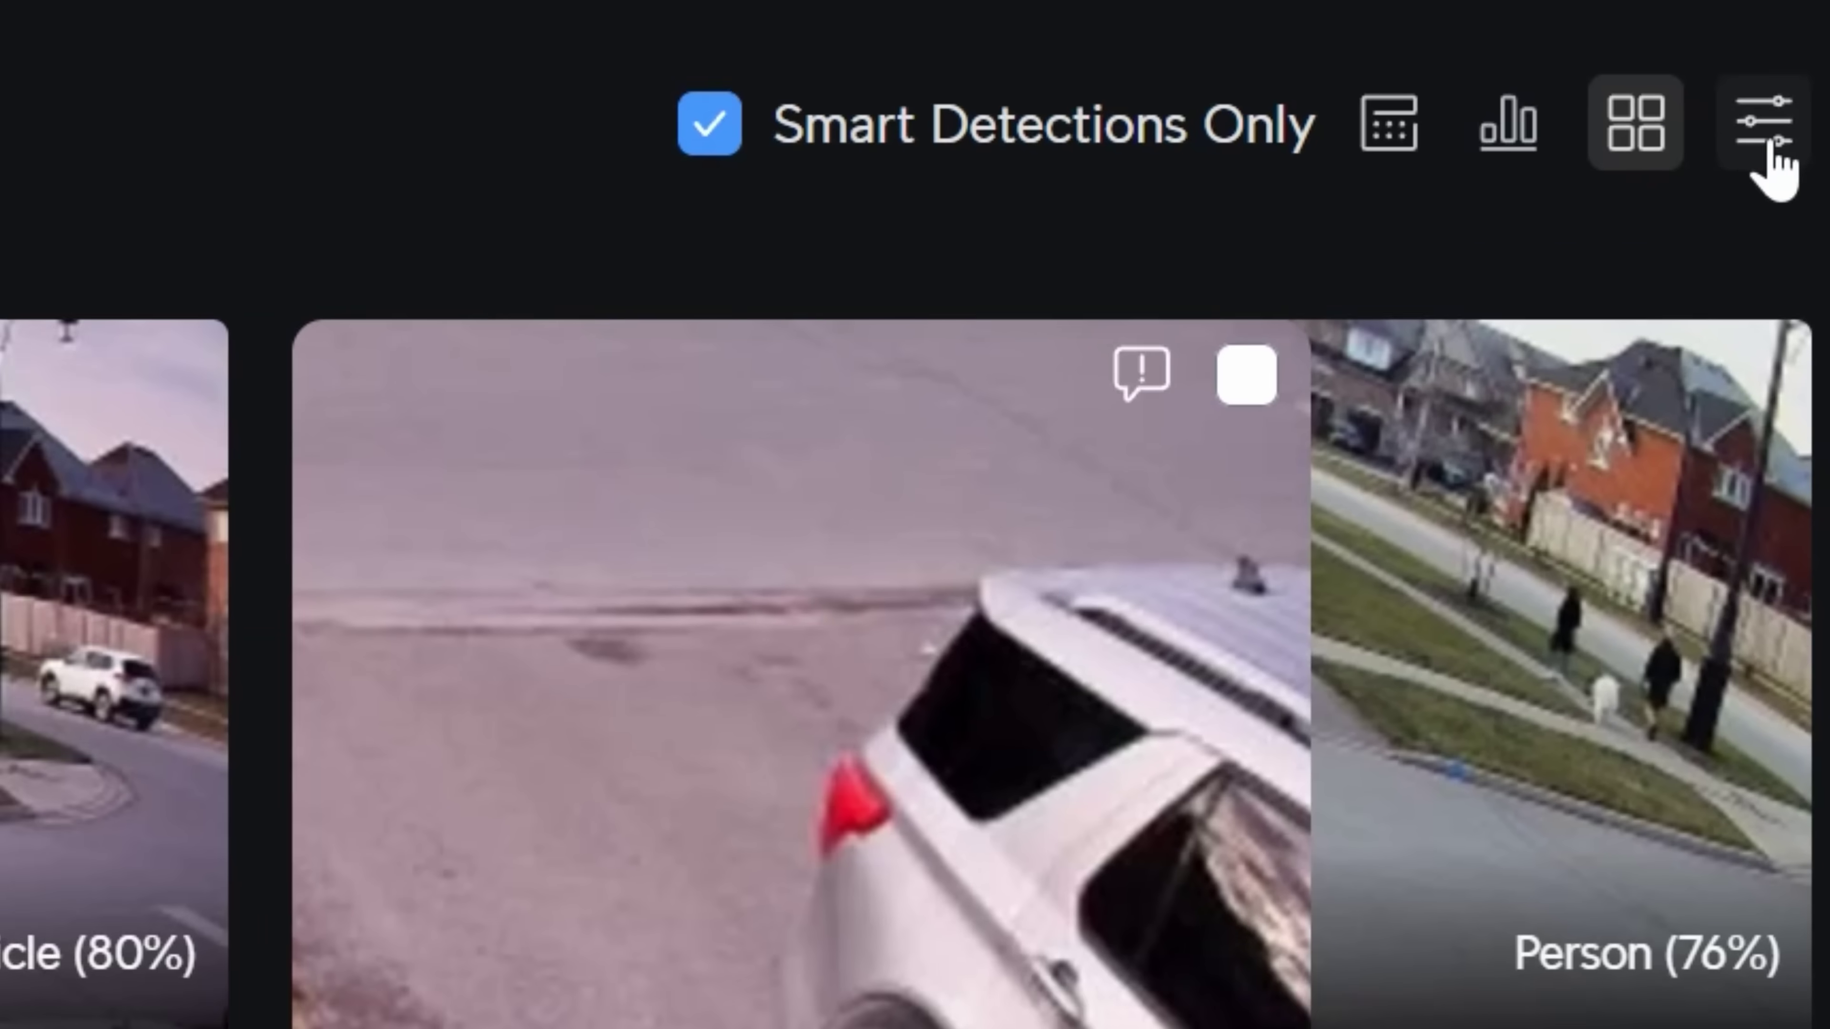
click(1801, 160)
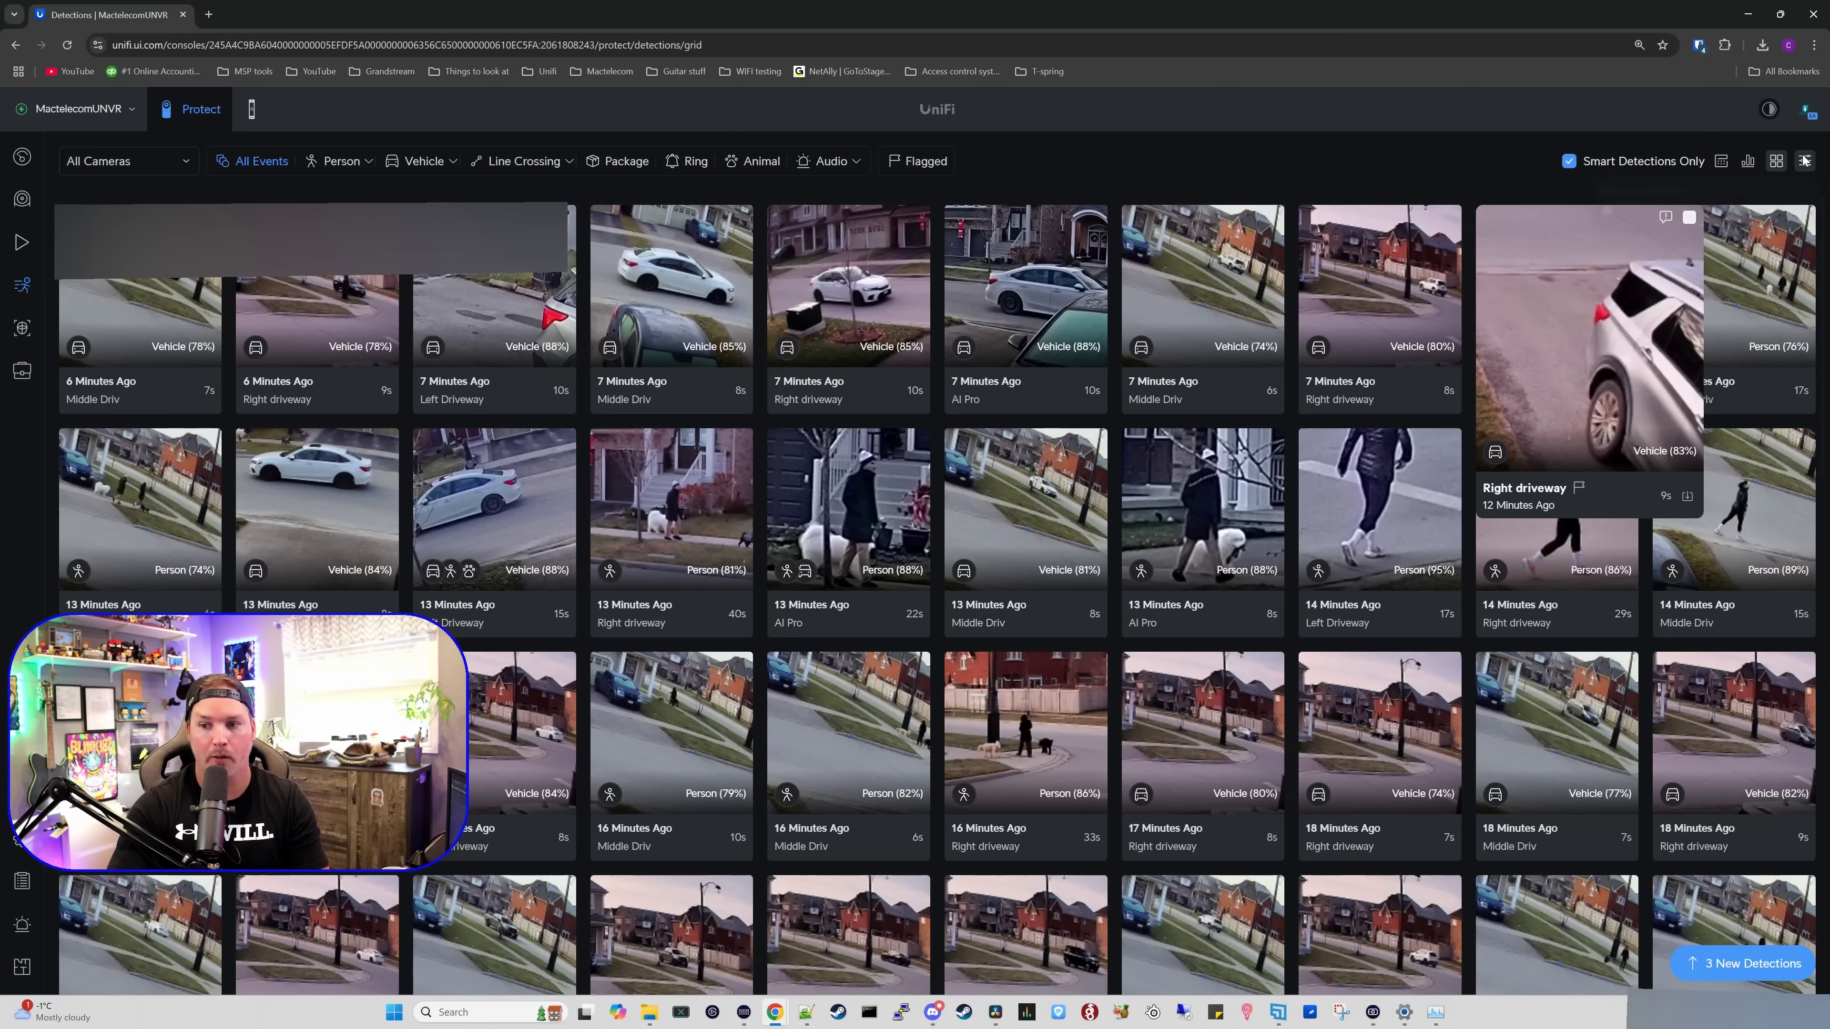
click(1804, 161)
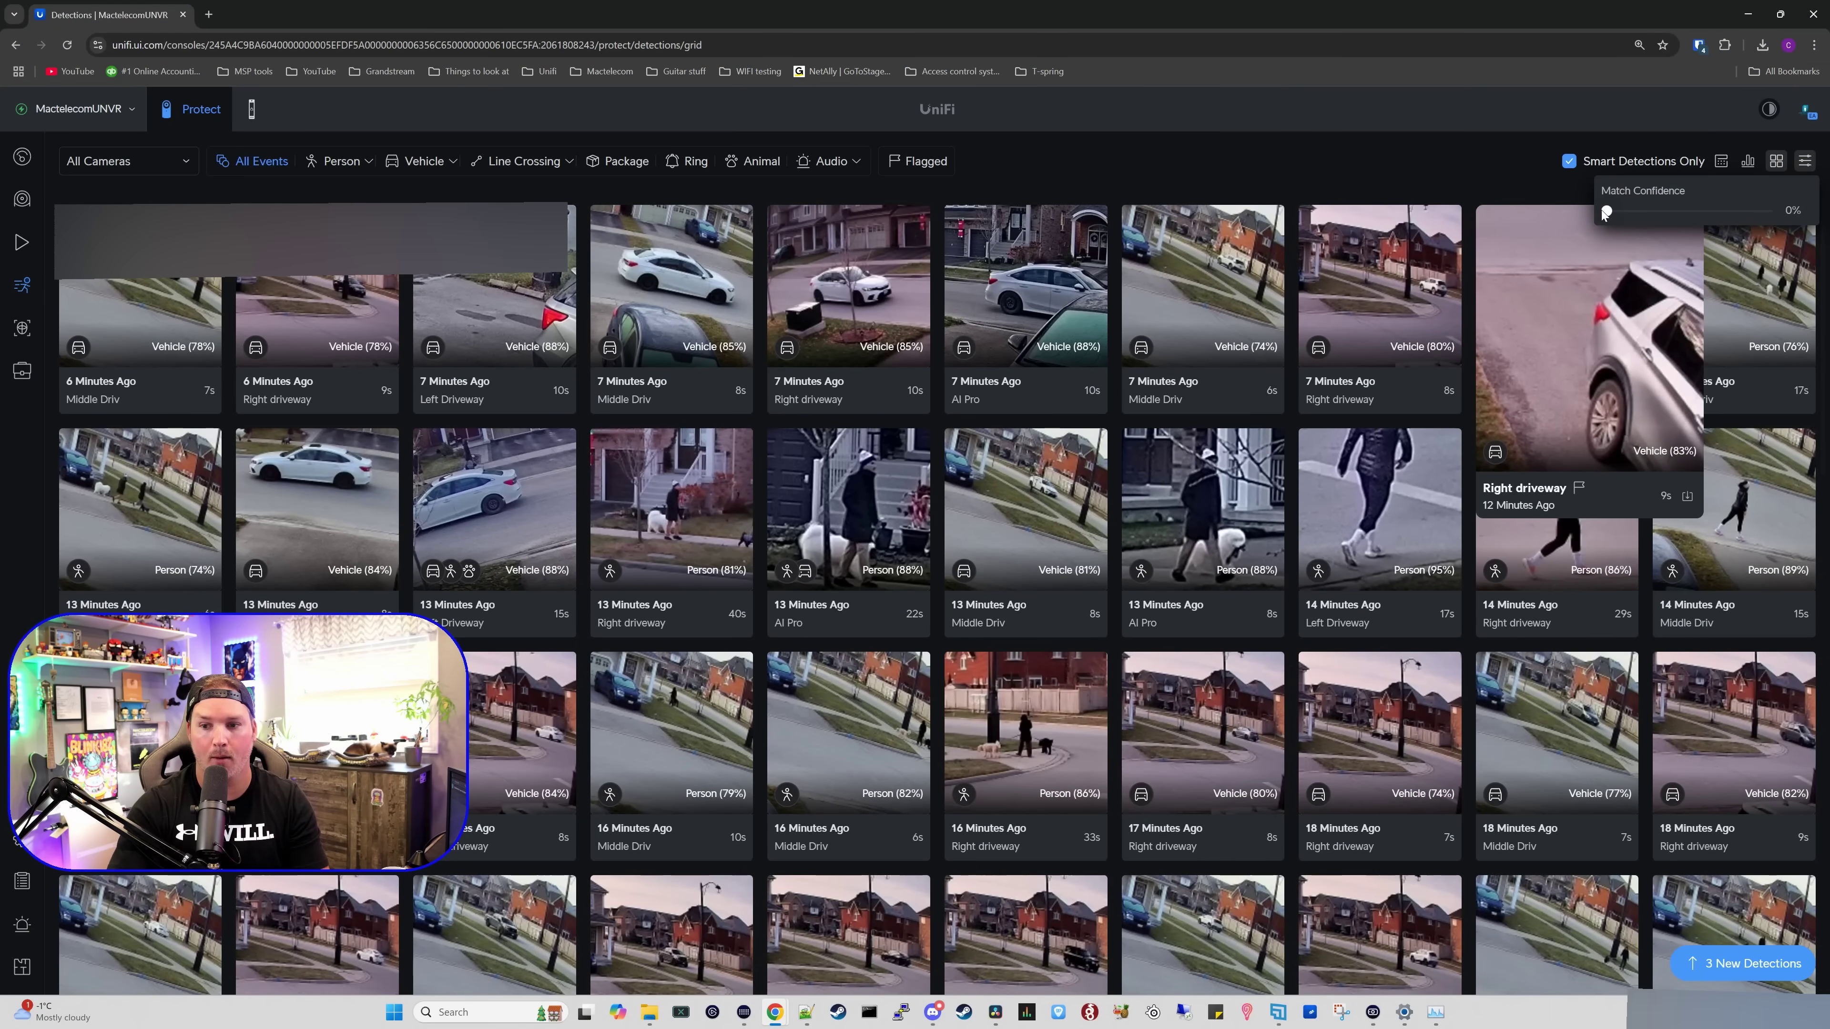
drag(1610, 216, 1752, 219)
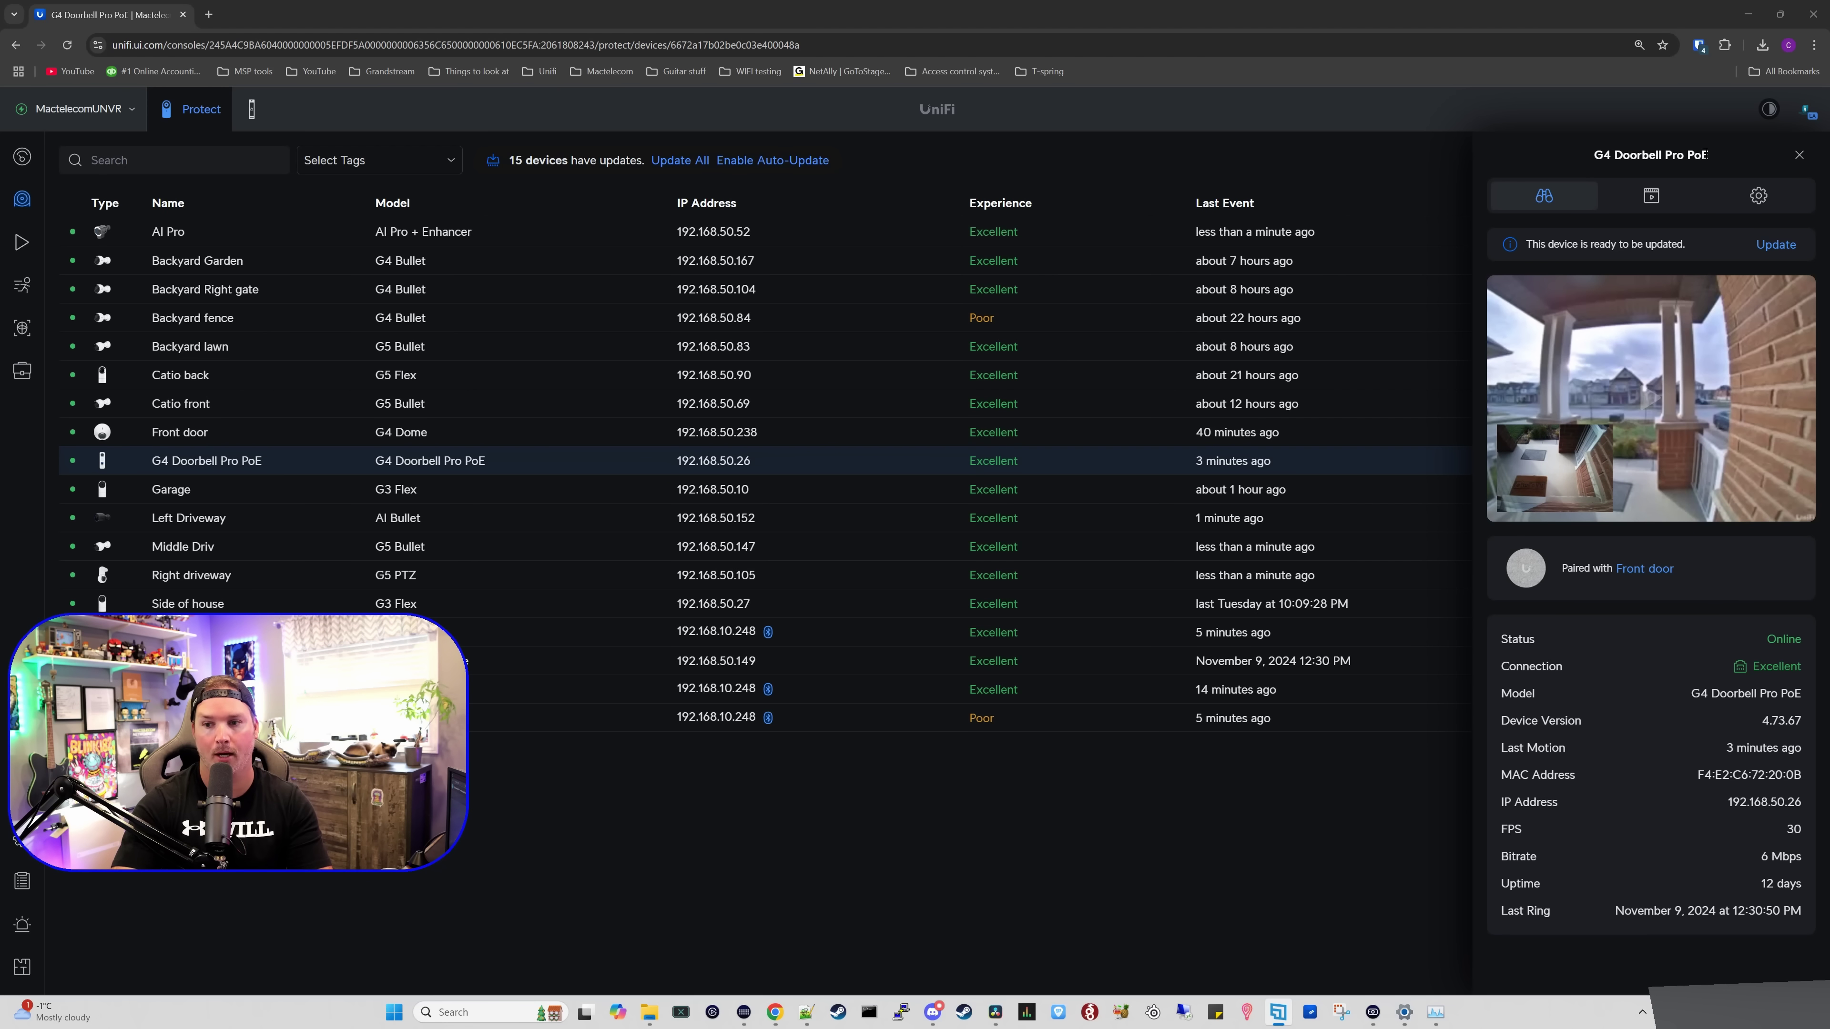
- Open the doorbell's smart detection zone editor from its Recording Settings
click(1651, 196)
scroll(1648, 428, down, 10)
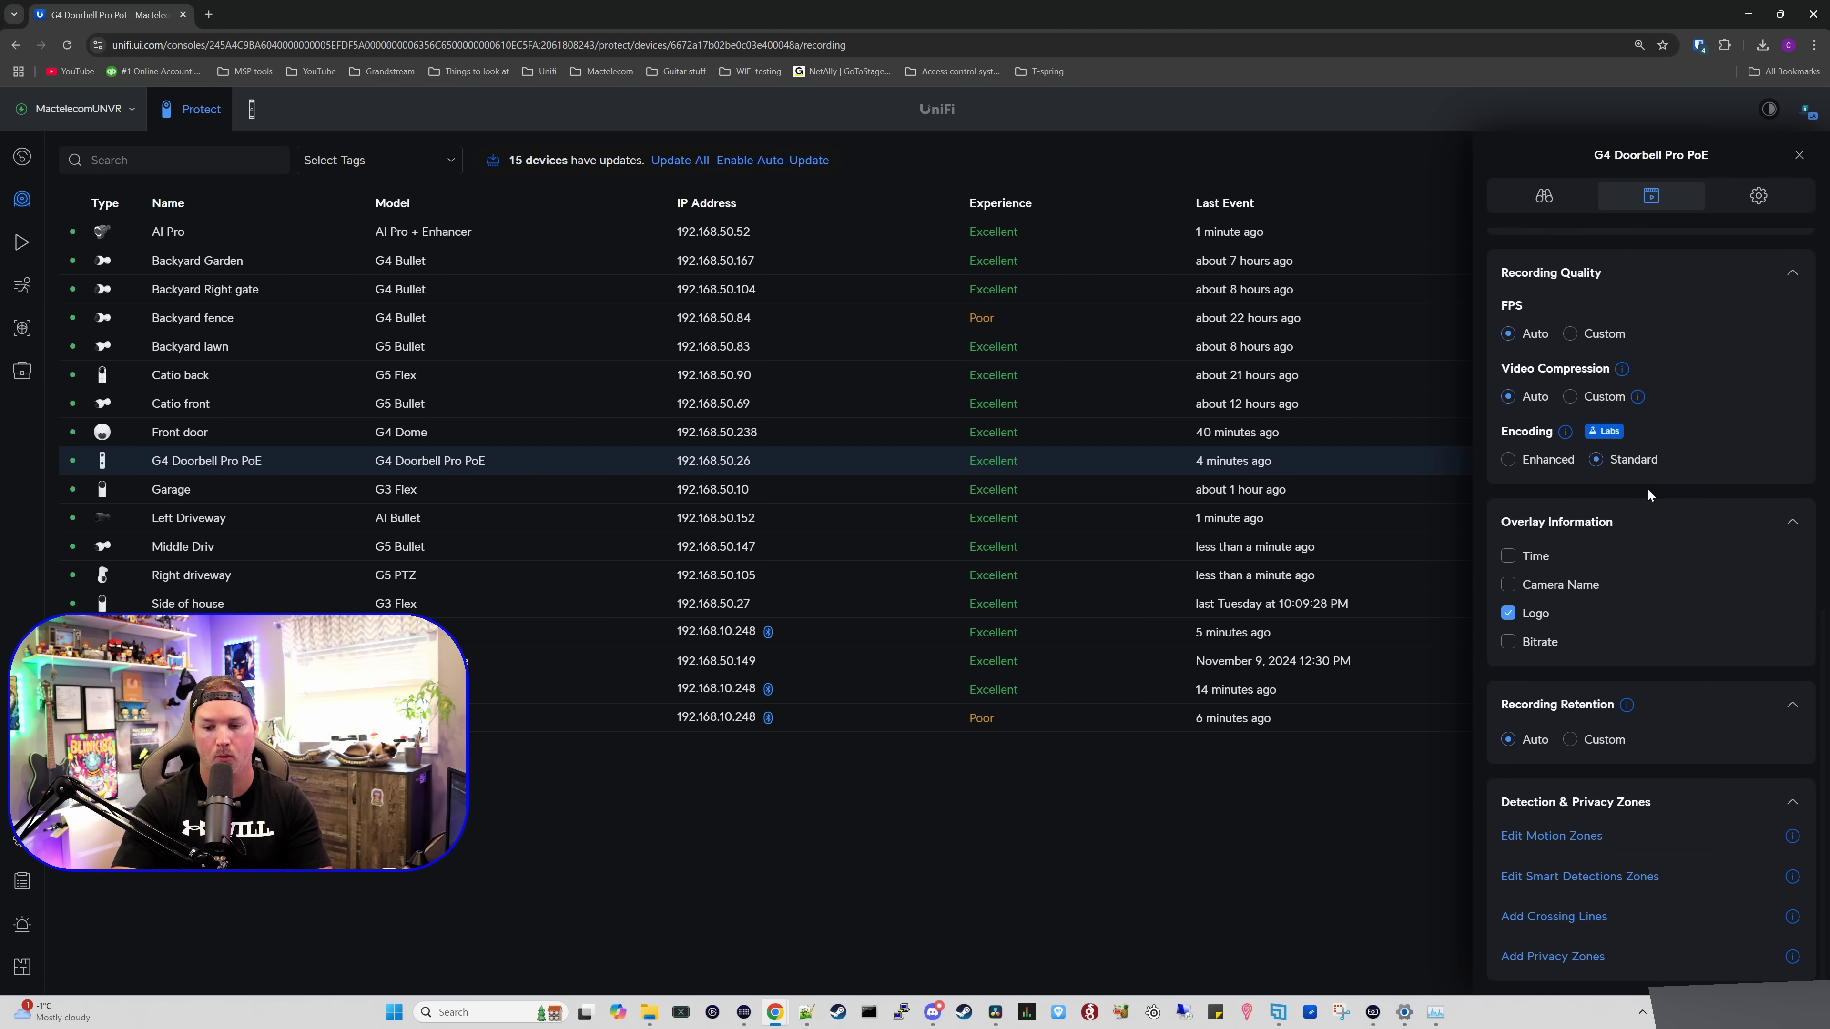
click(1614, 881)
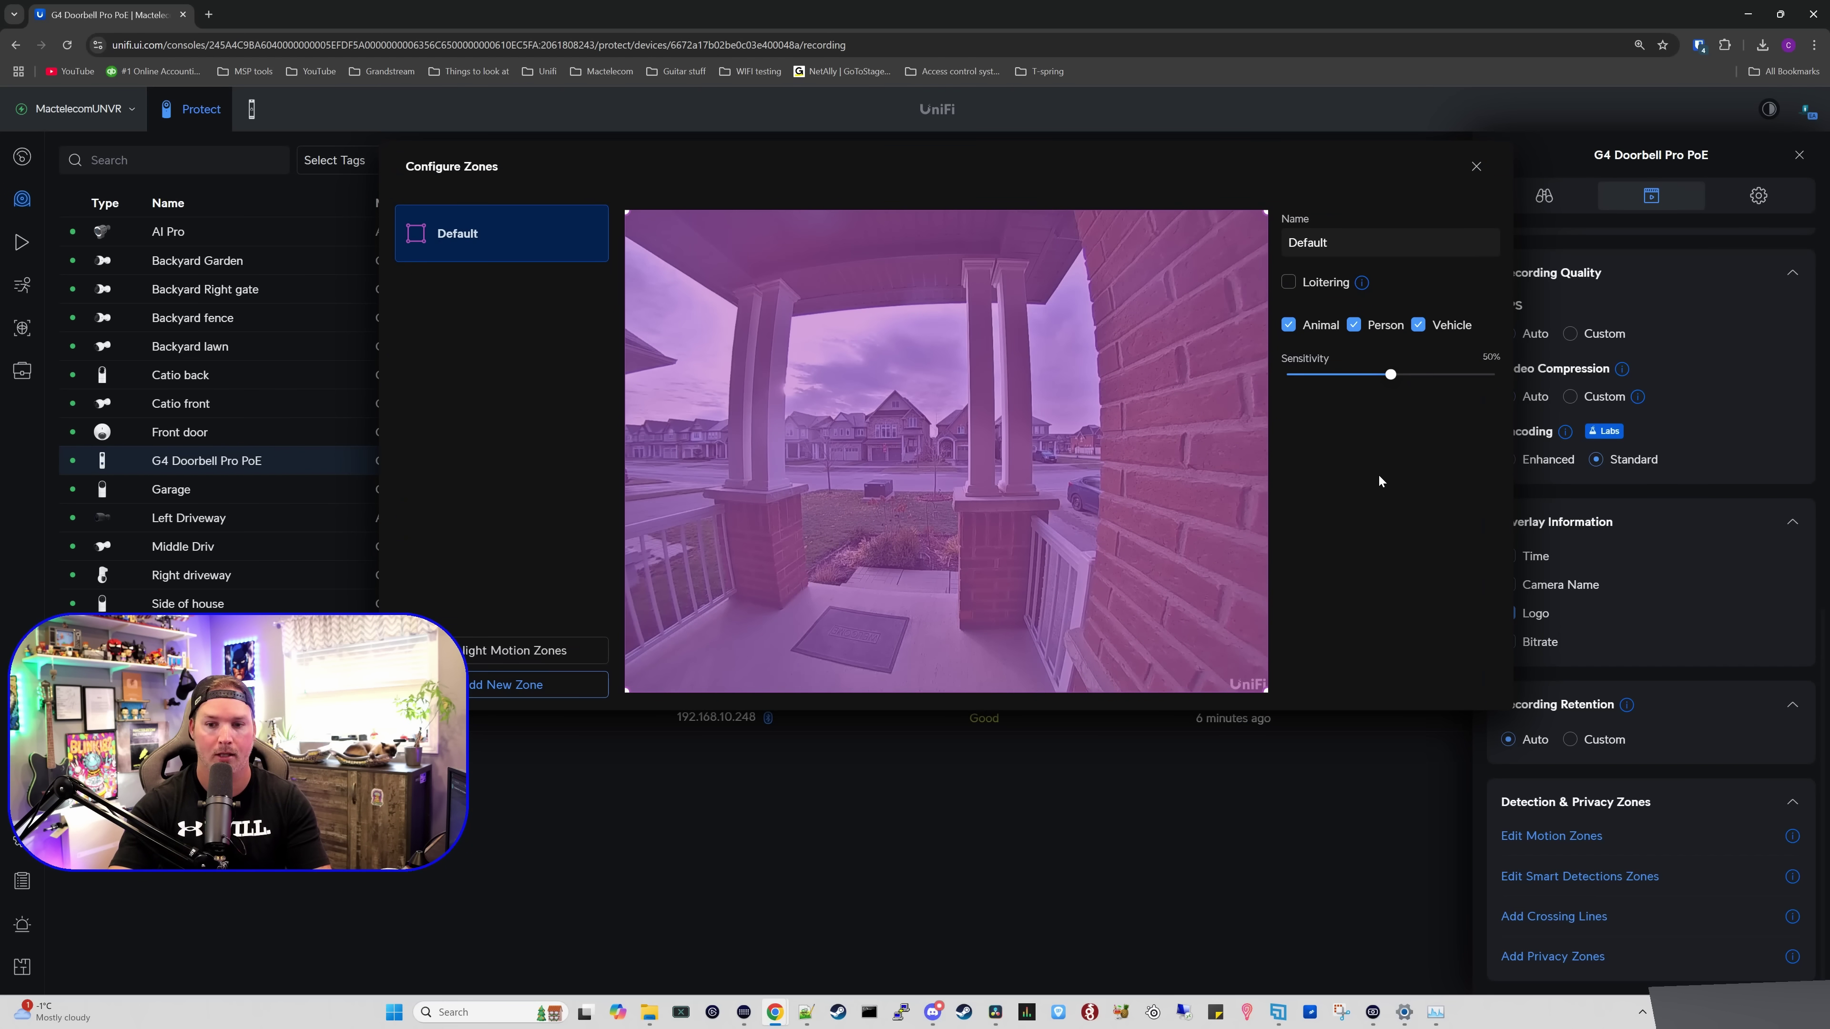
mouse_move(1363, 284)
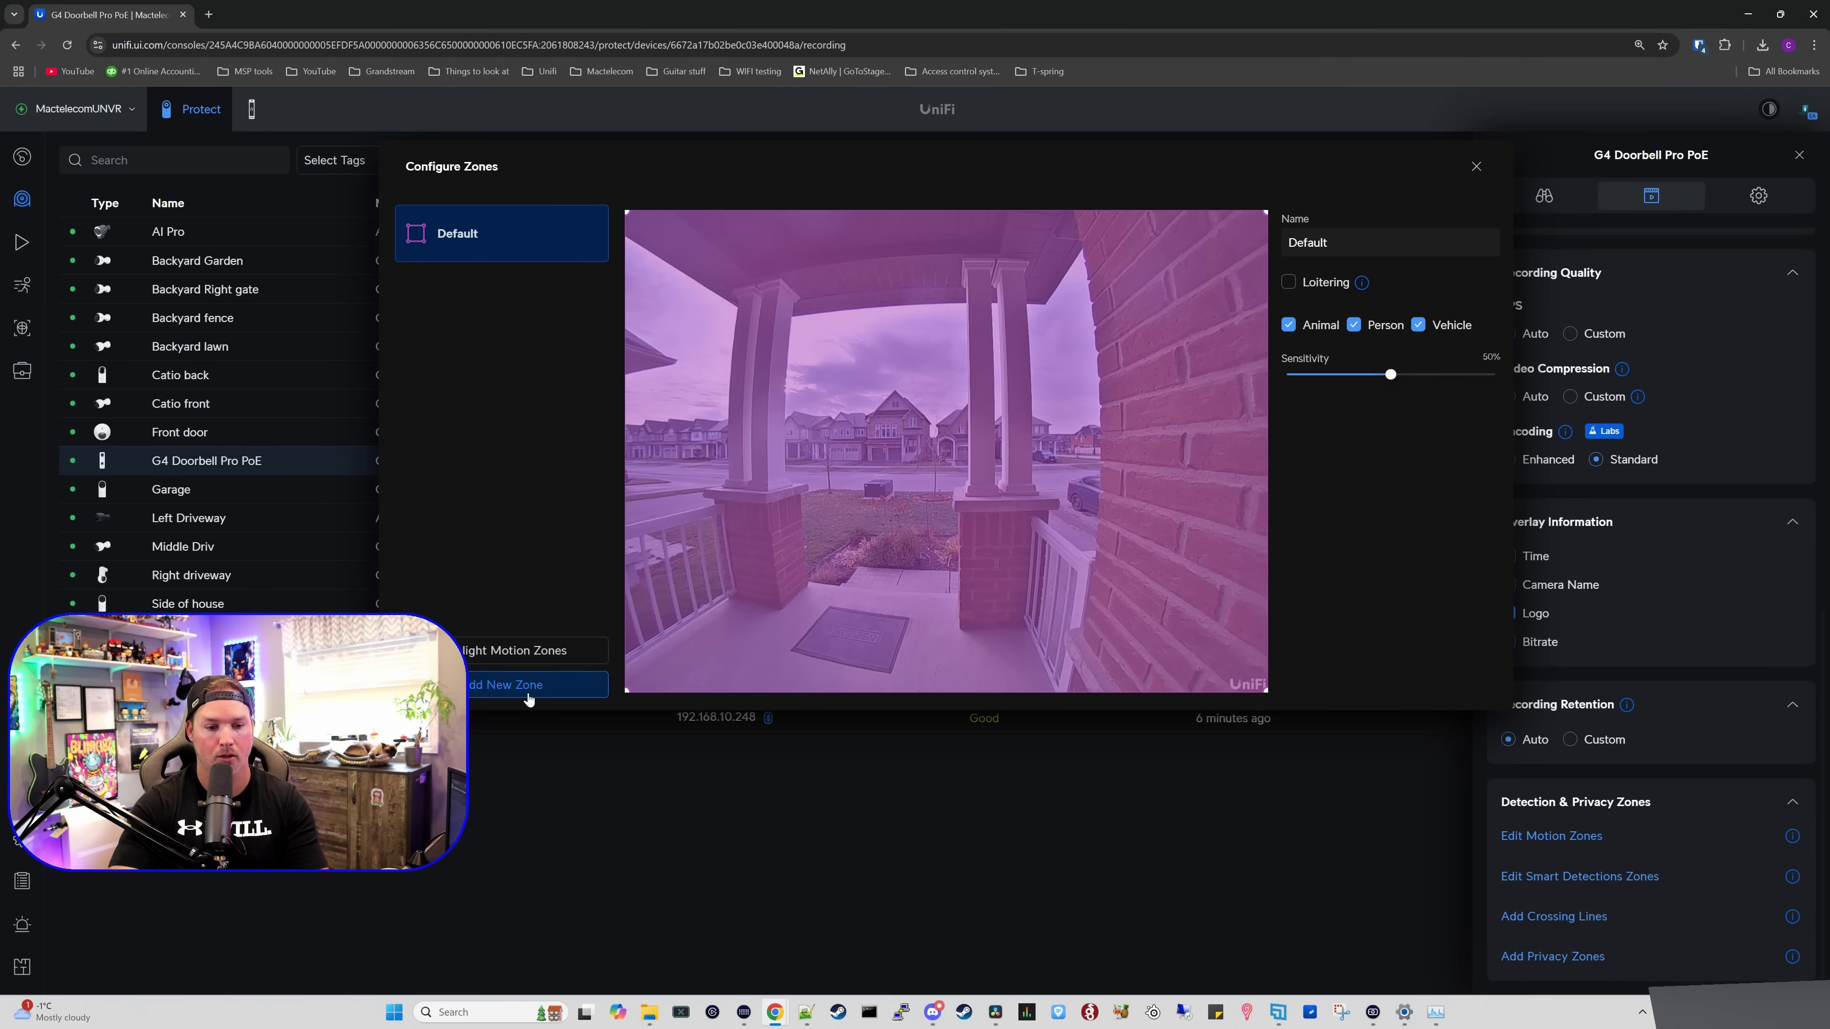
- Draw a new zone over the porch walkway for loitering persons and vehicles, excluding animals, and save it
click(541, 685)
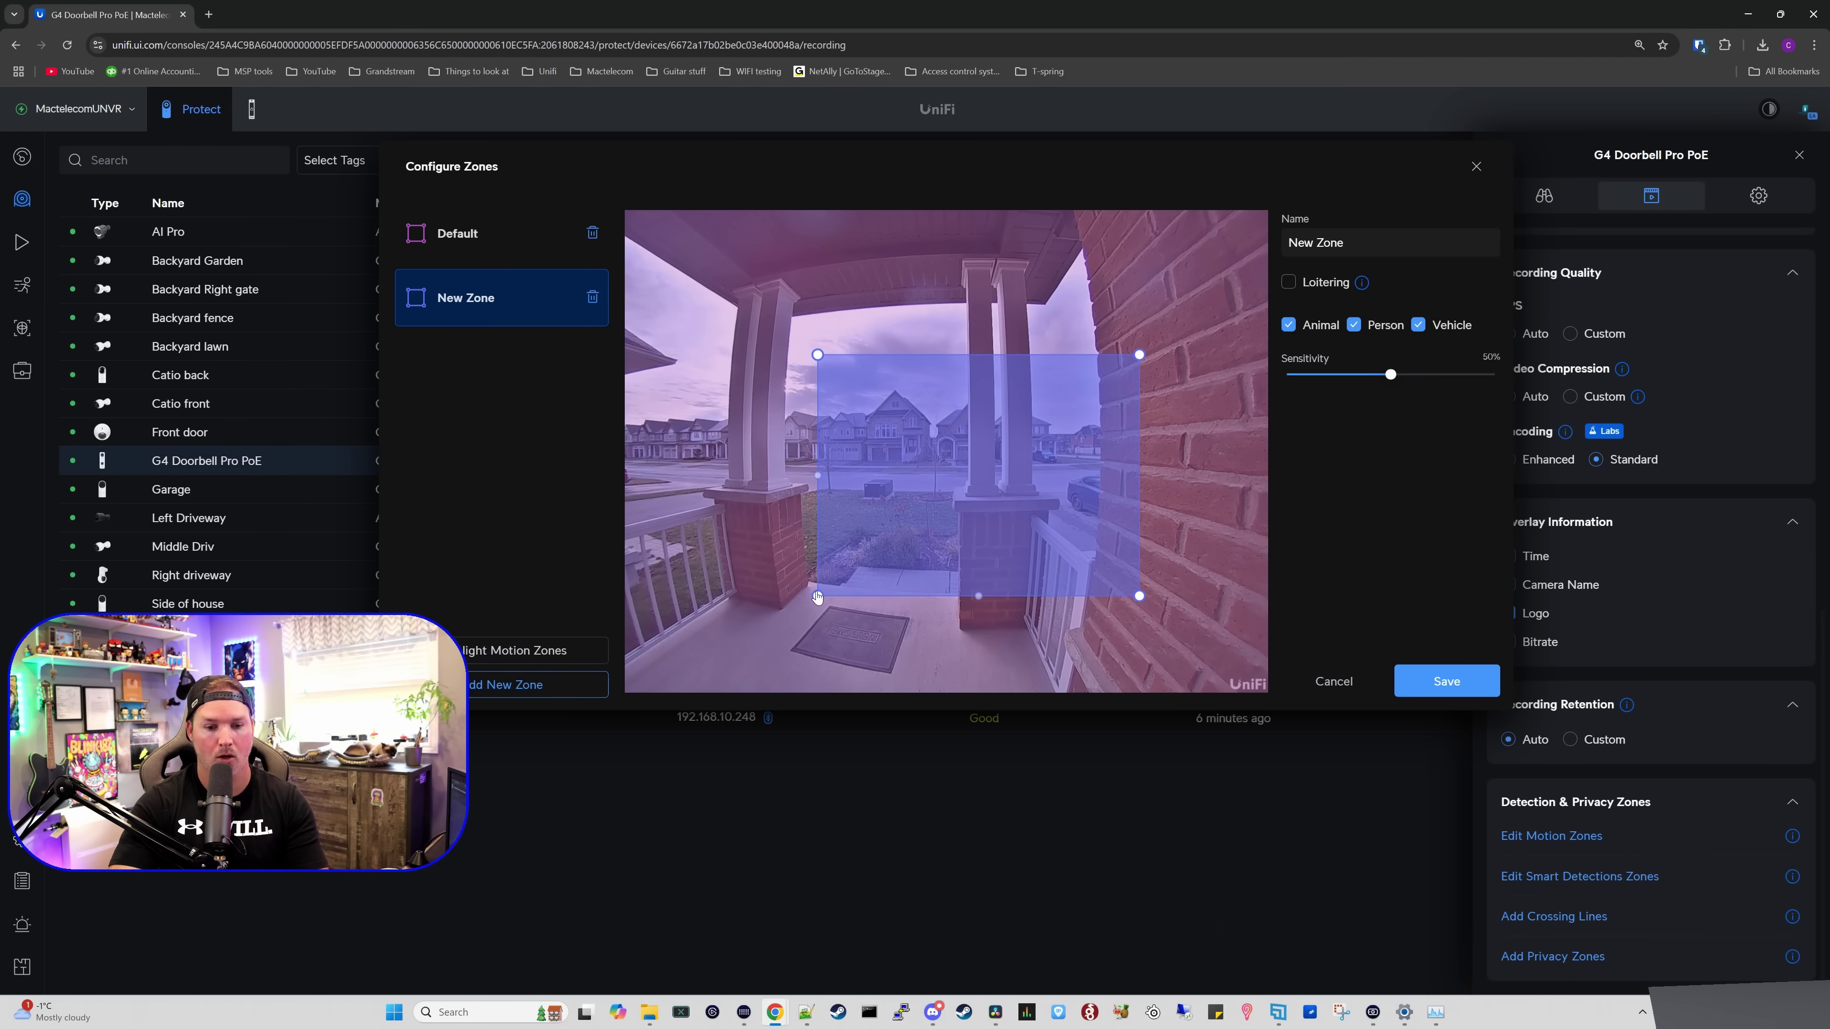
drag(818, 597, 623, 690)
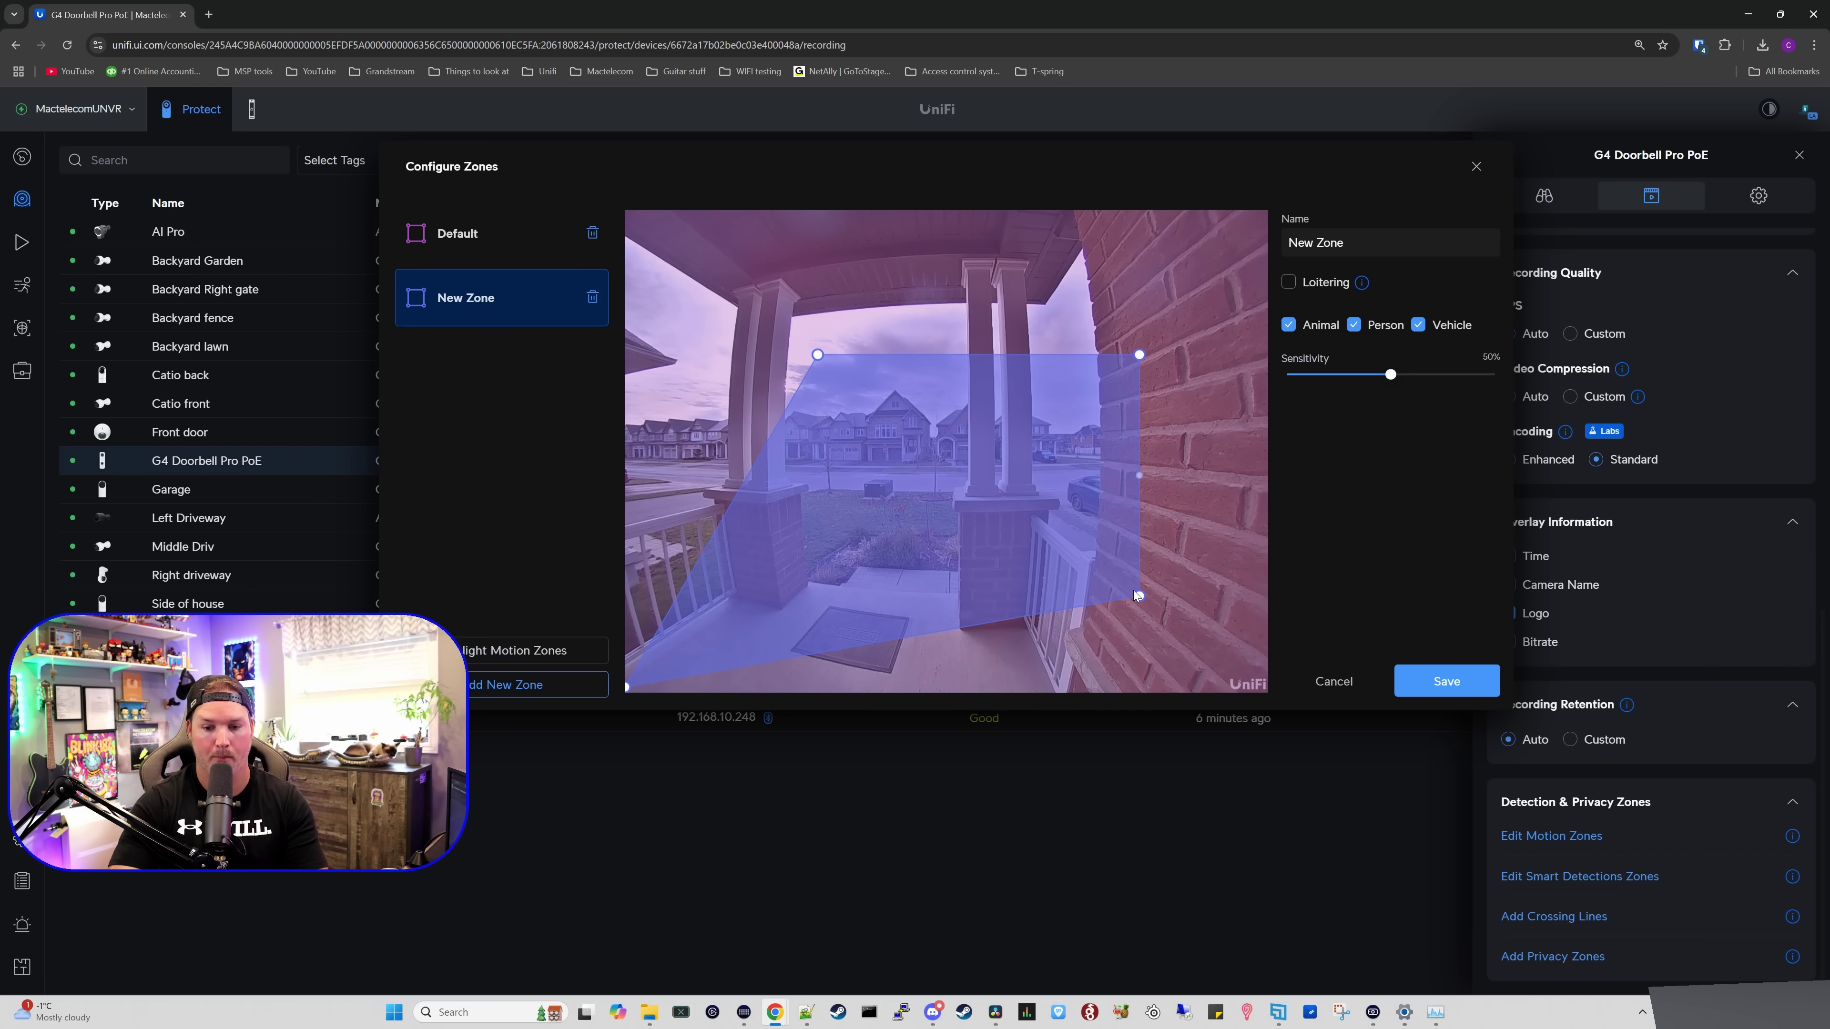
drag(1137, 595, 1064, 687)
drag(1139, 354, 955, 563)
drag(817, 355, 824, 548)
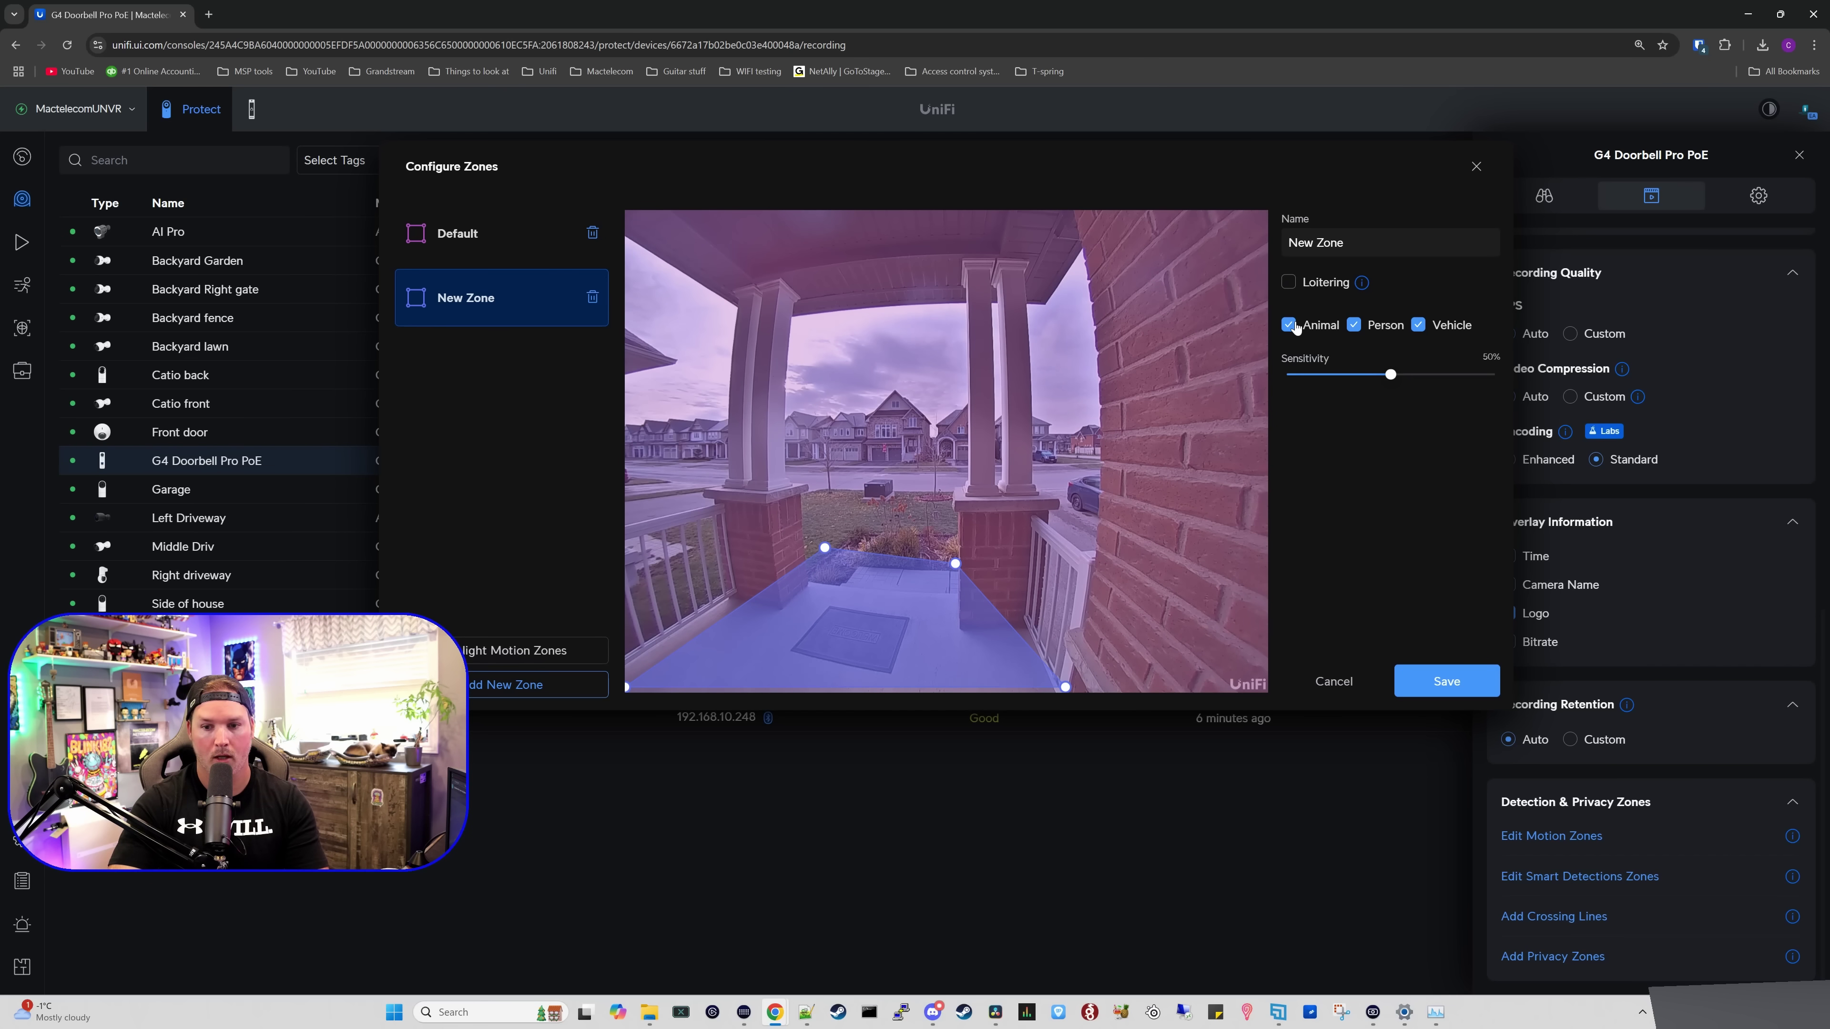
click(1289, 327)
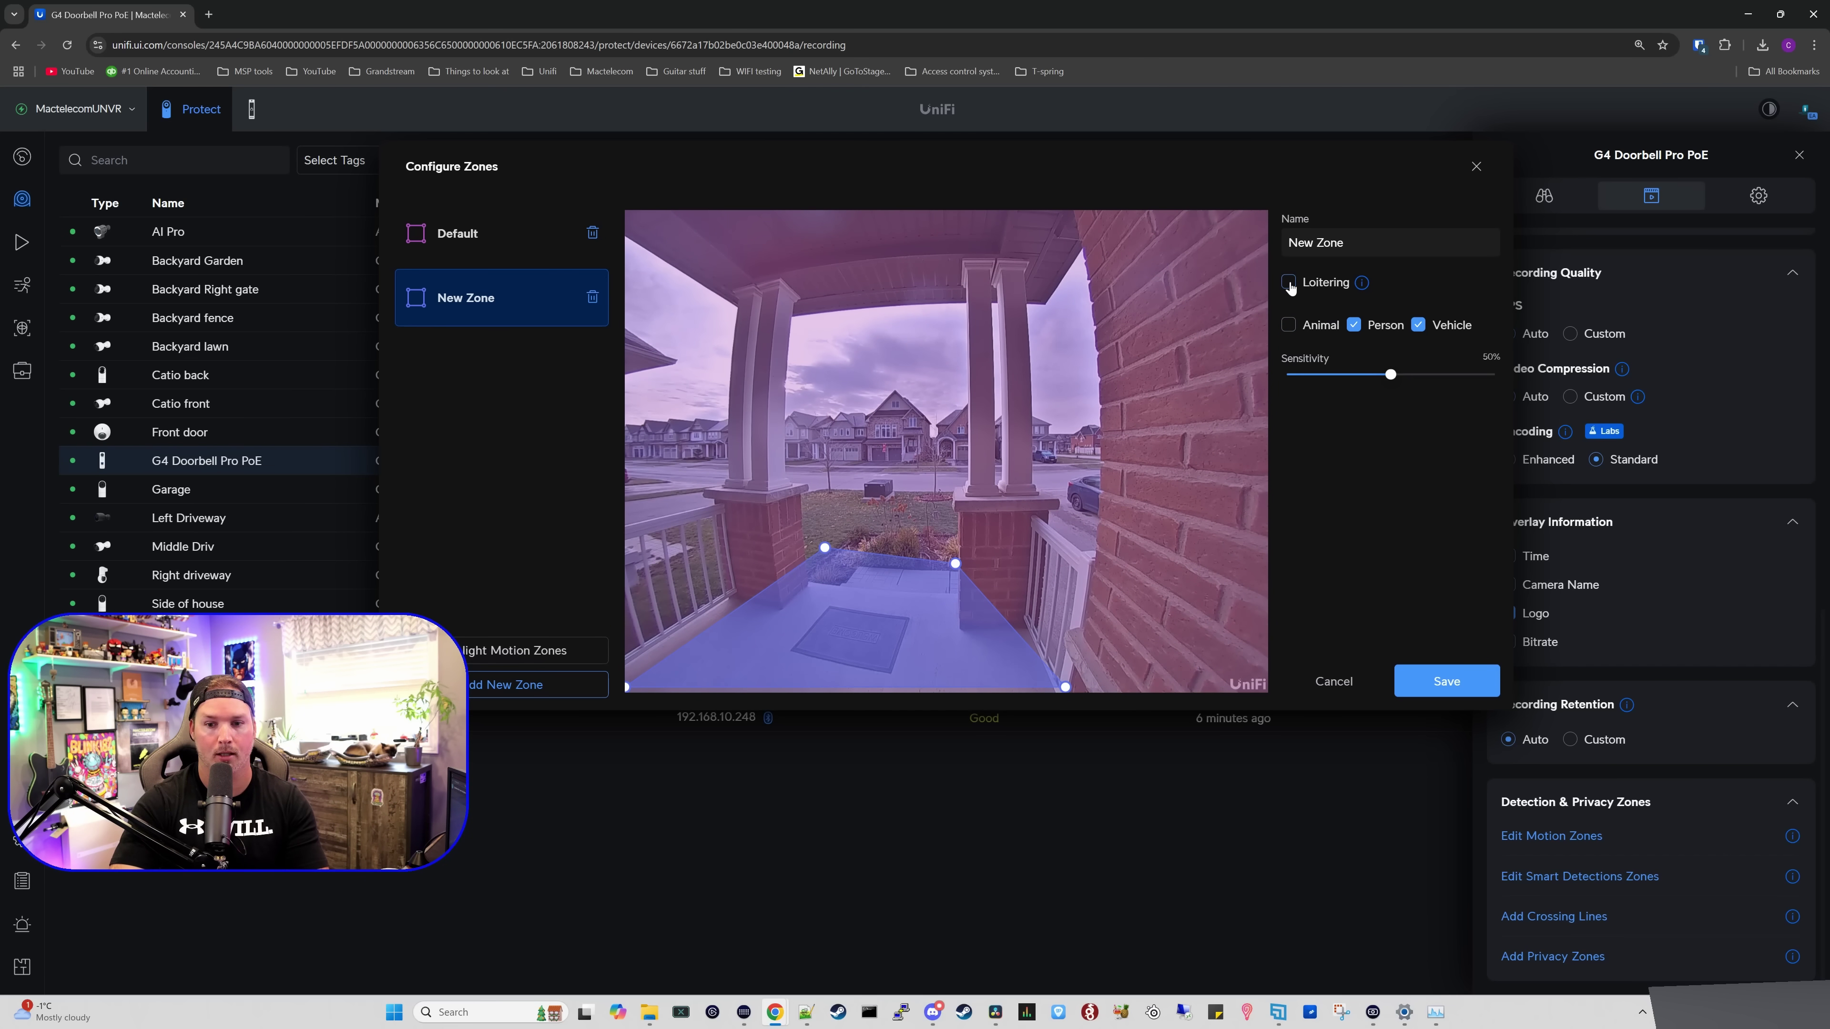
click(1289, 283)
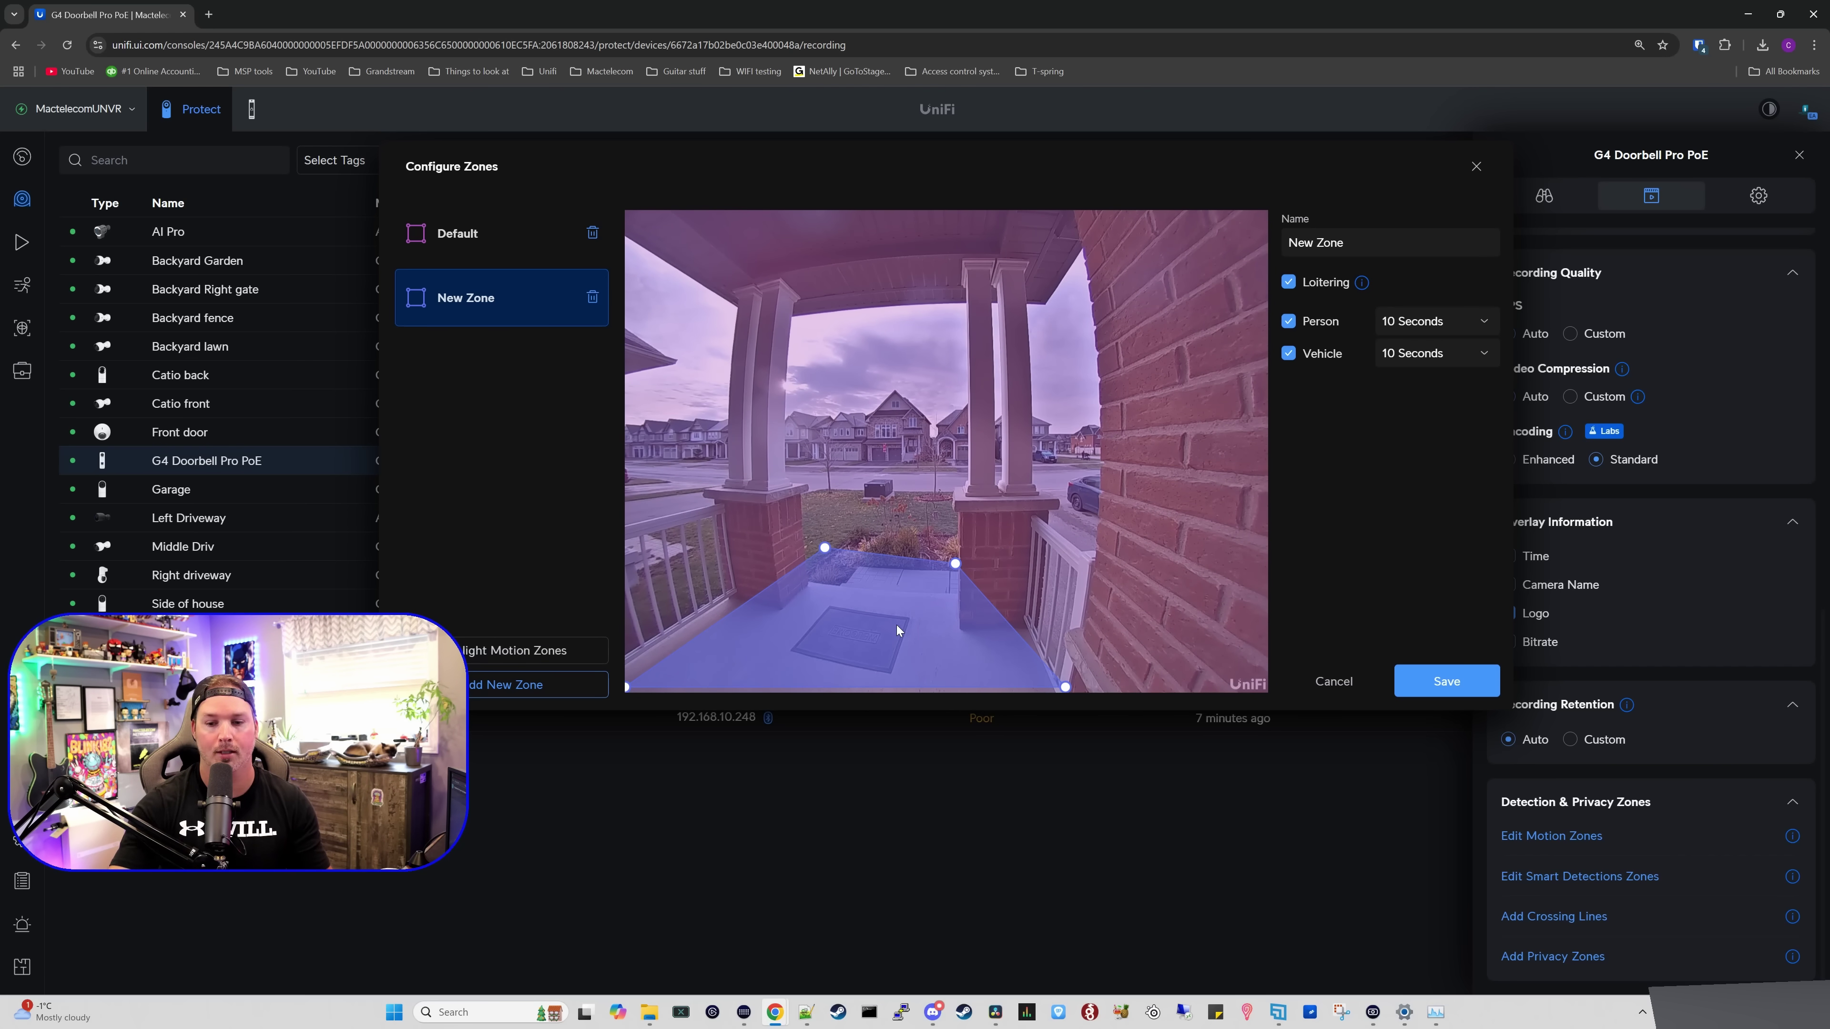
click(1448, 681)
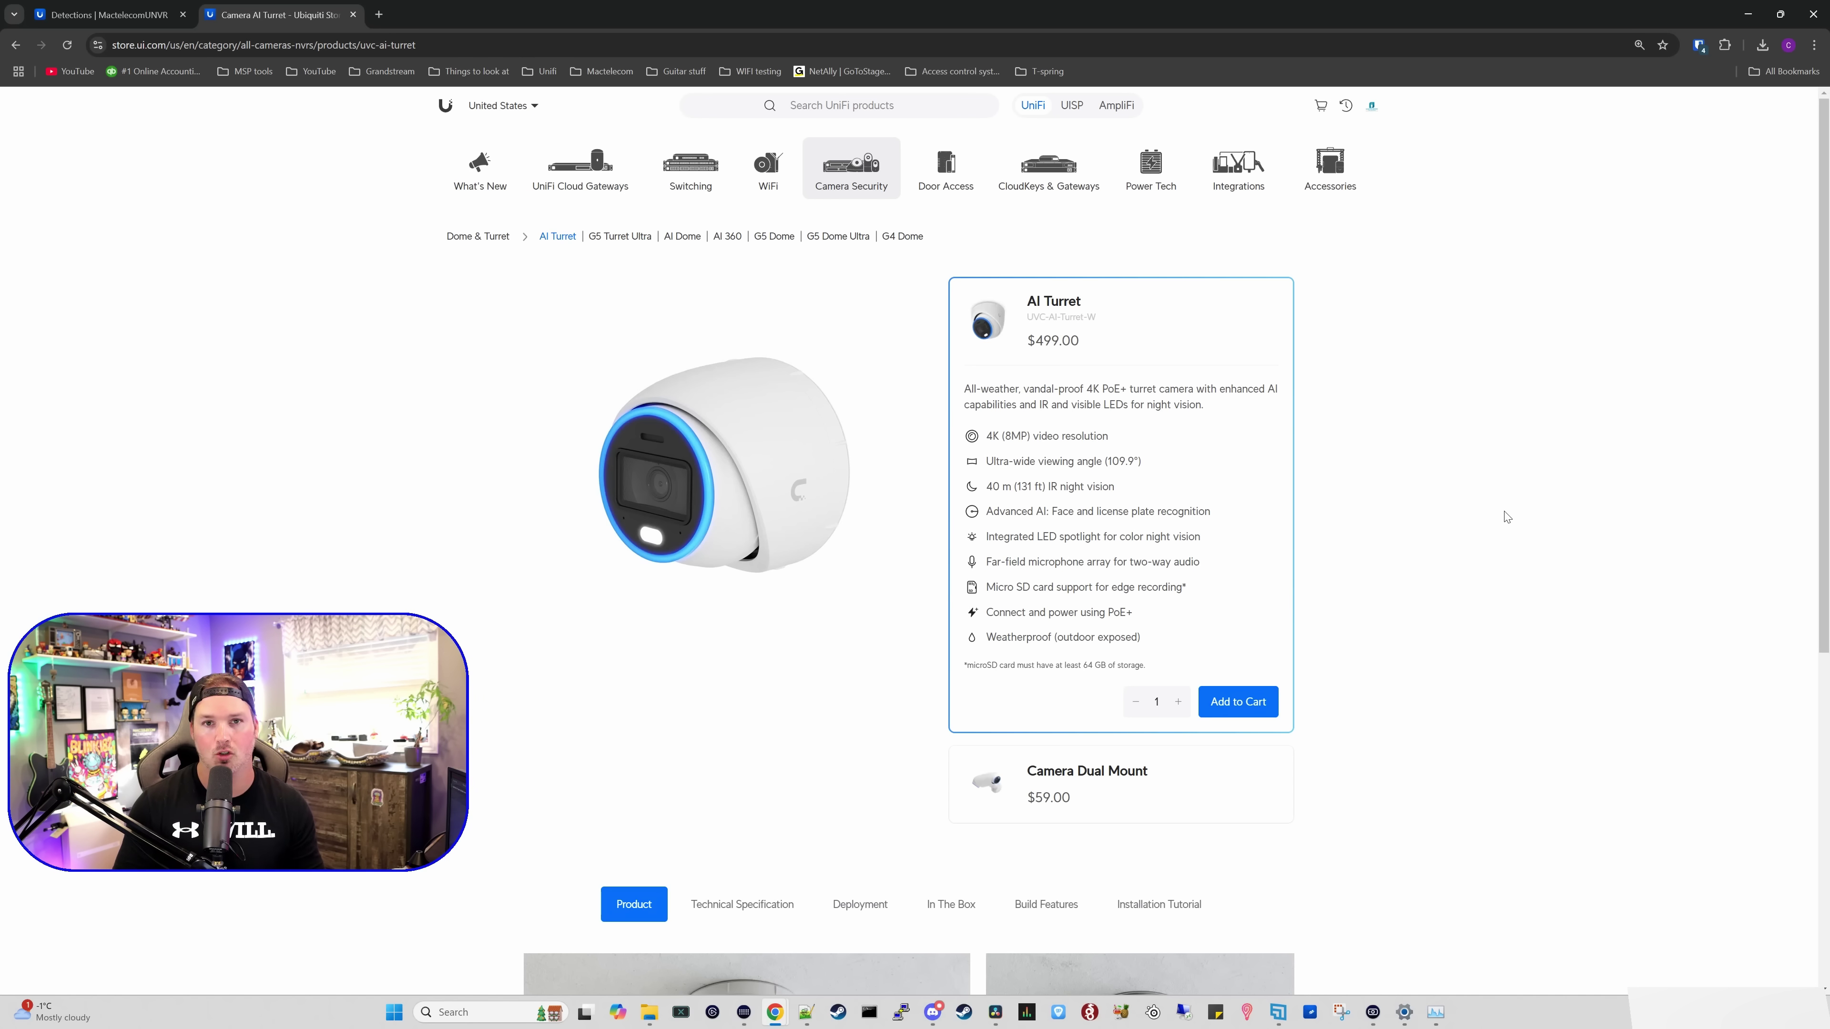
- Go from the AI Turret page to the AI Dome product page
click(682, 236)
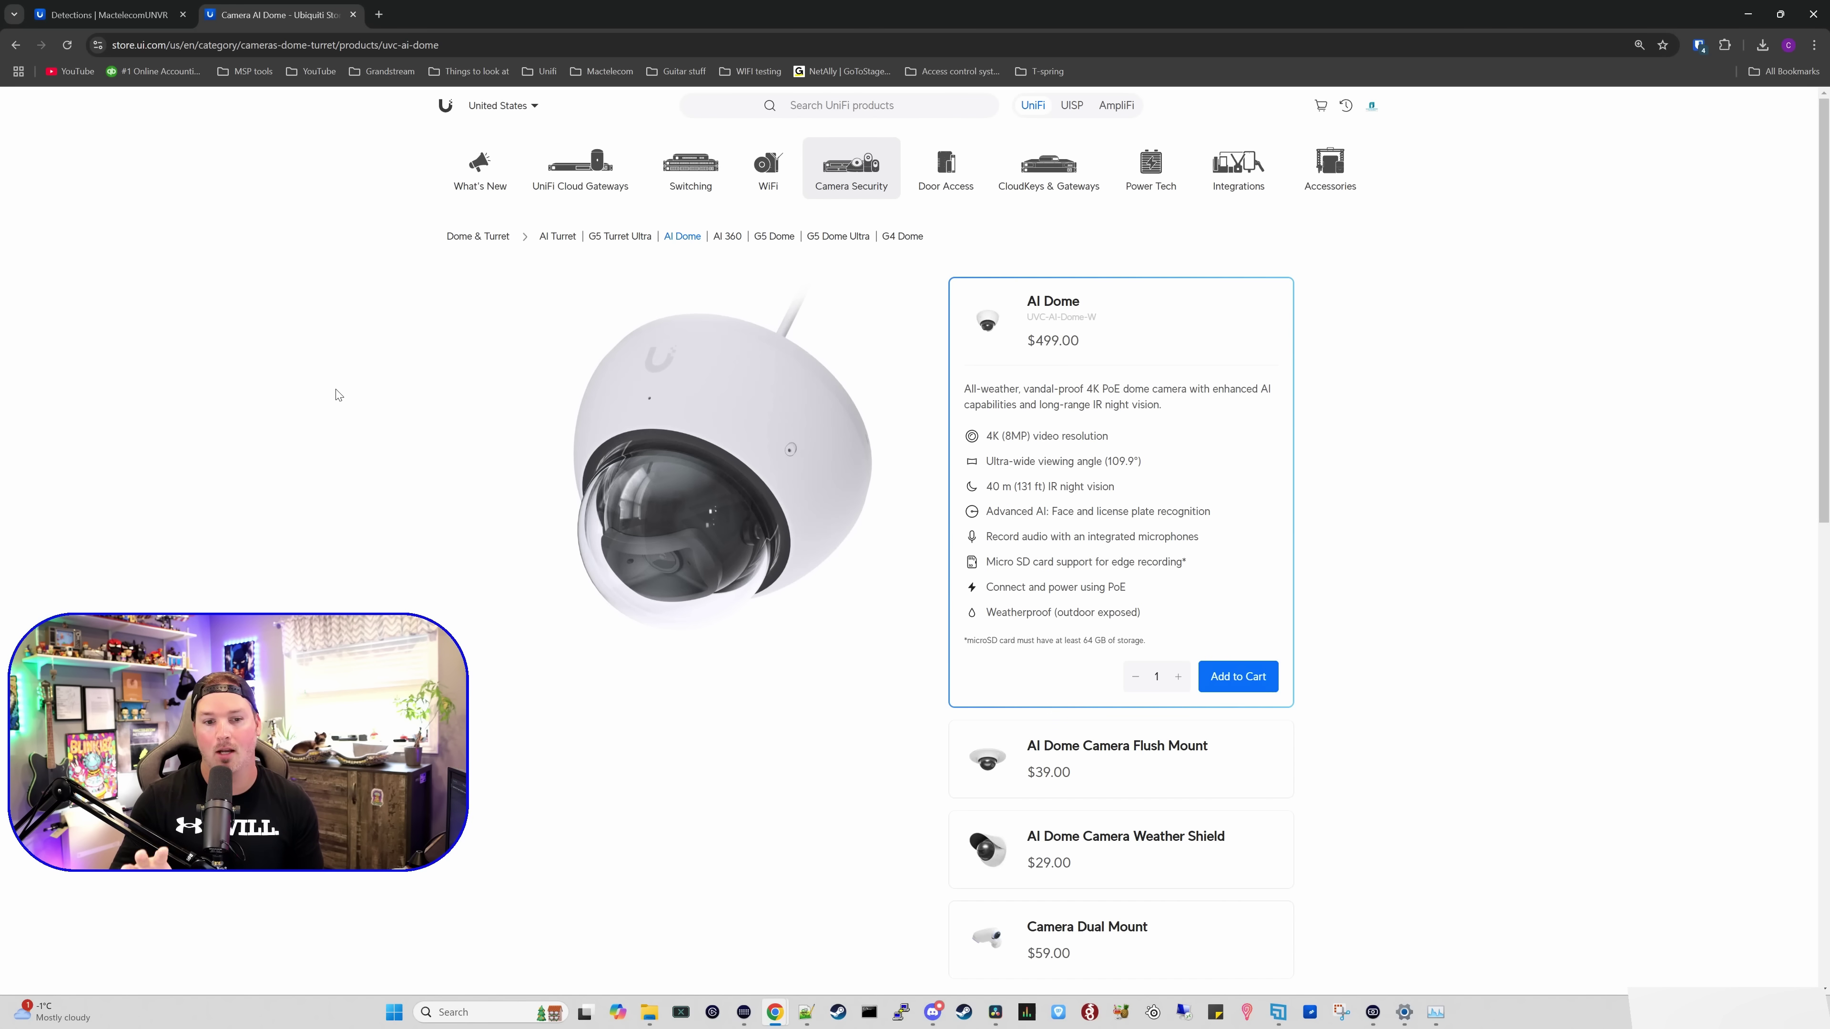
- Scroll the AI Dome page and open the Camera Dual Mount product page
scroll(1306, 581, down, 2)
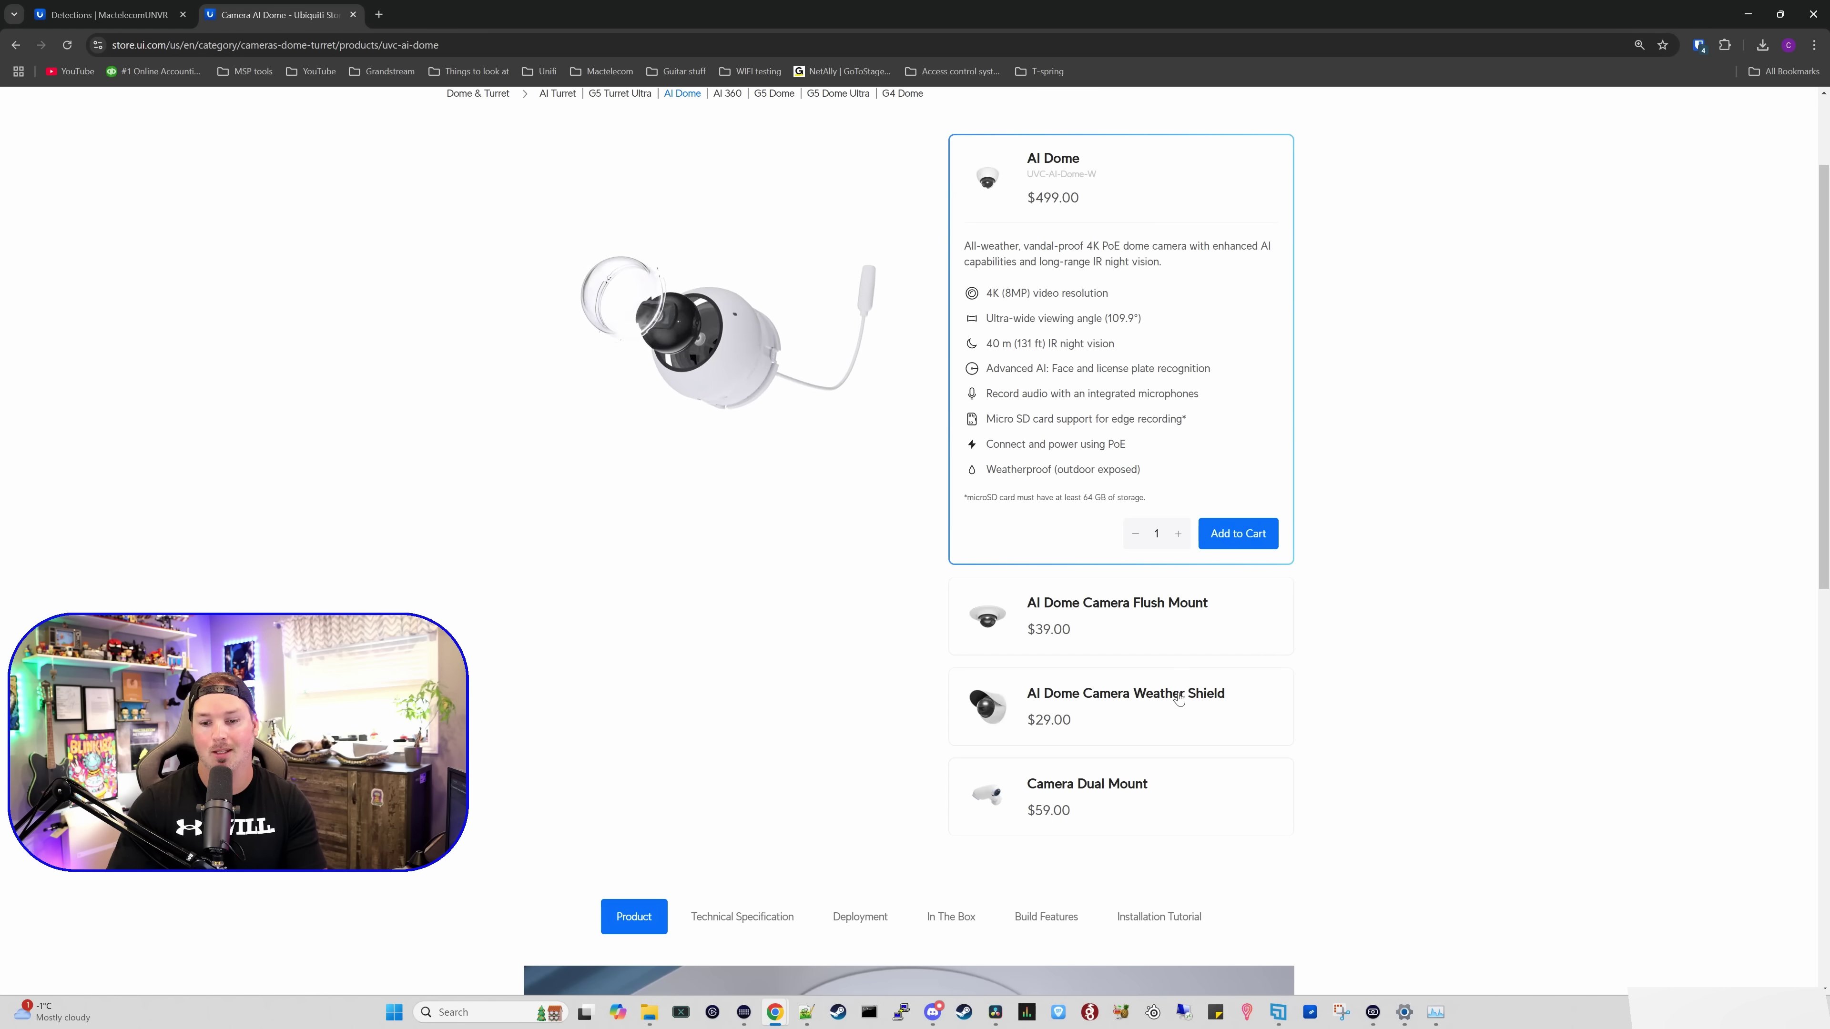
click(1162, 795)
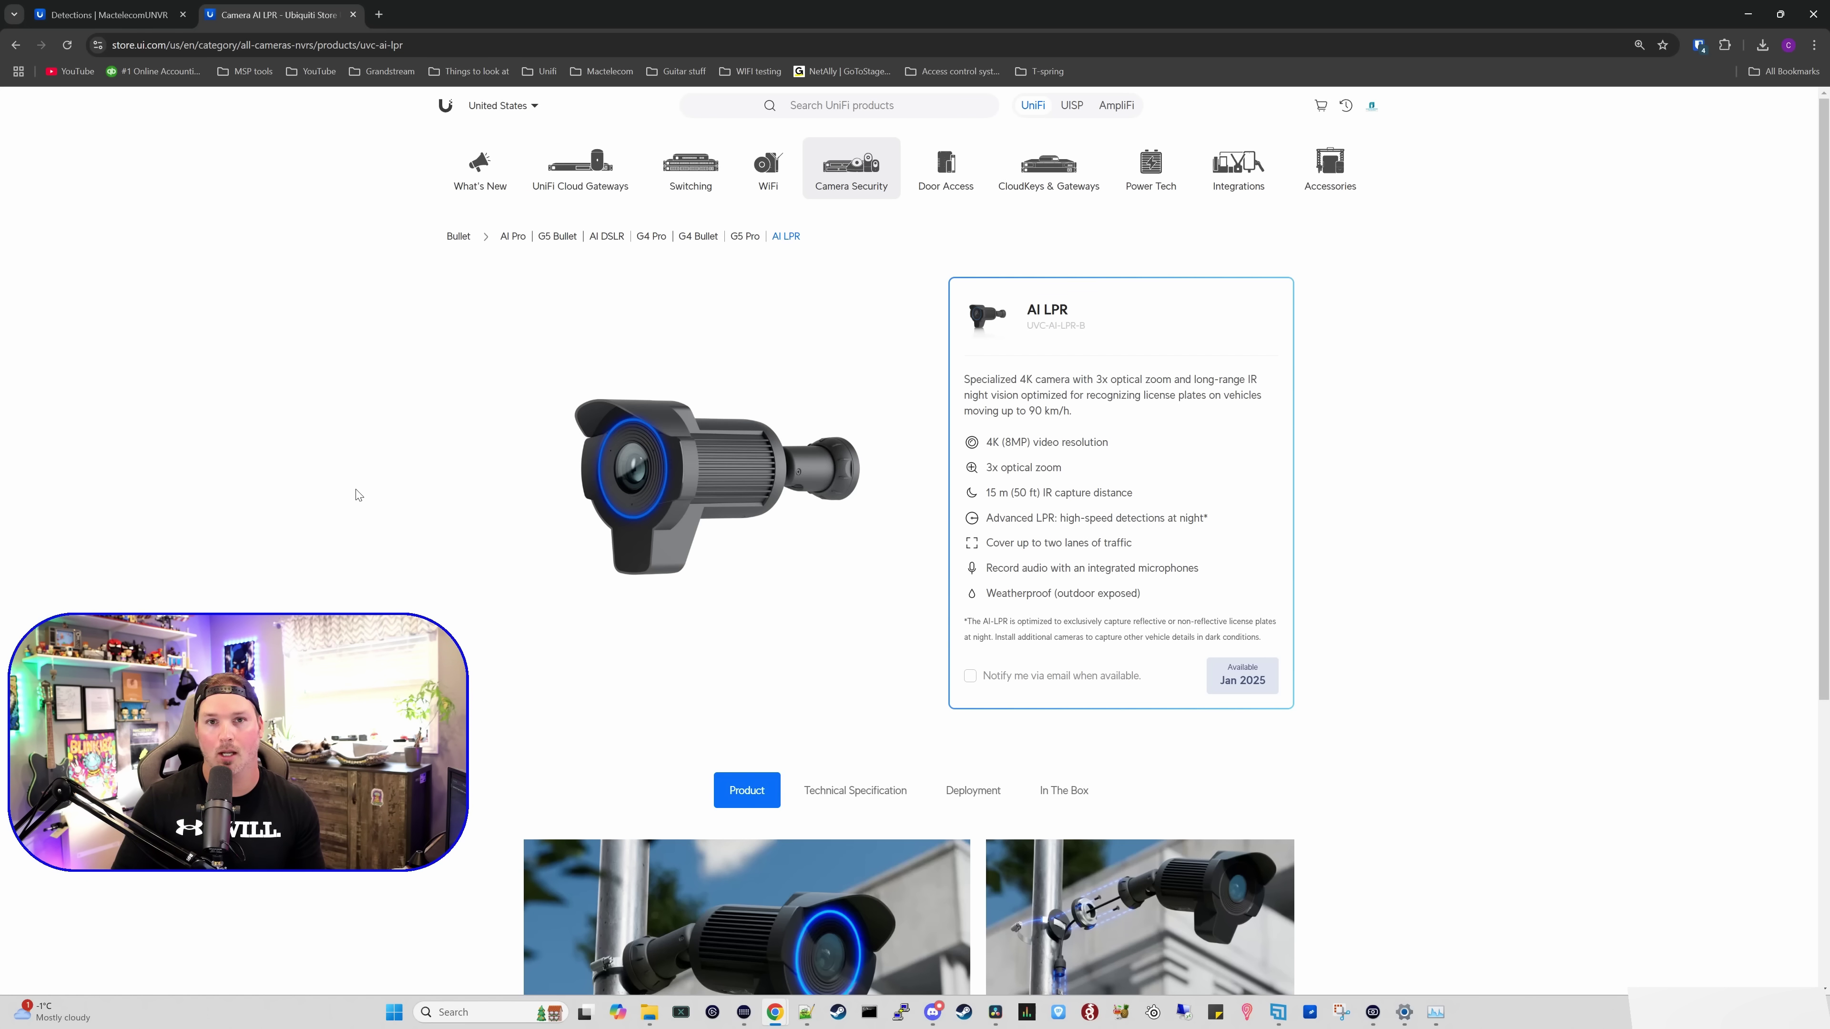
- Scroll the AI LPR page to its 15 m IR capture and two-lane coverage specs
scroll(1319, 605, down, 1)
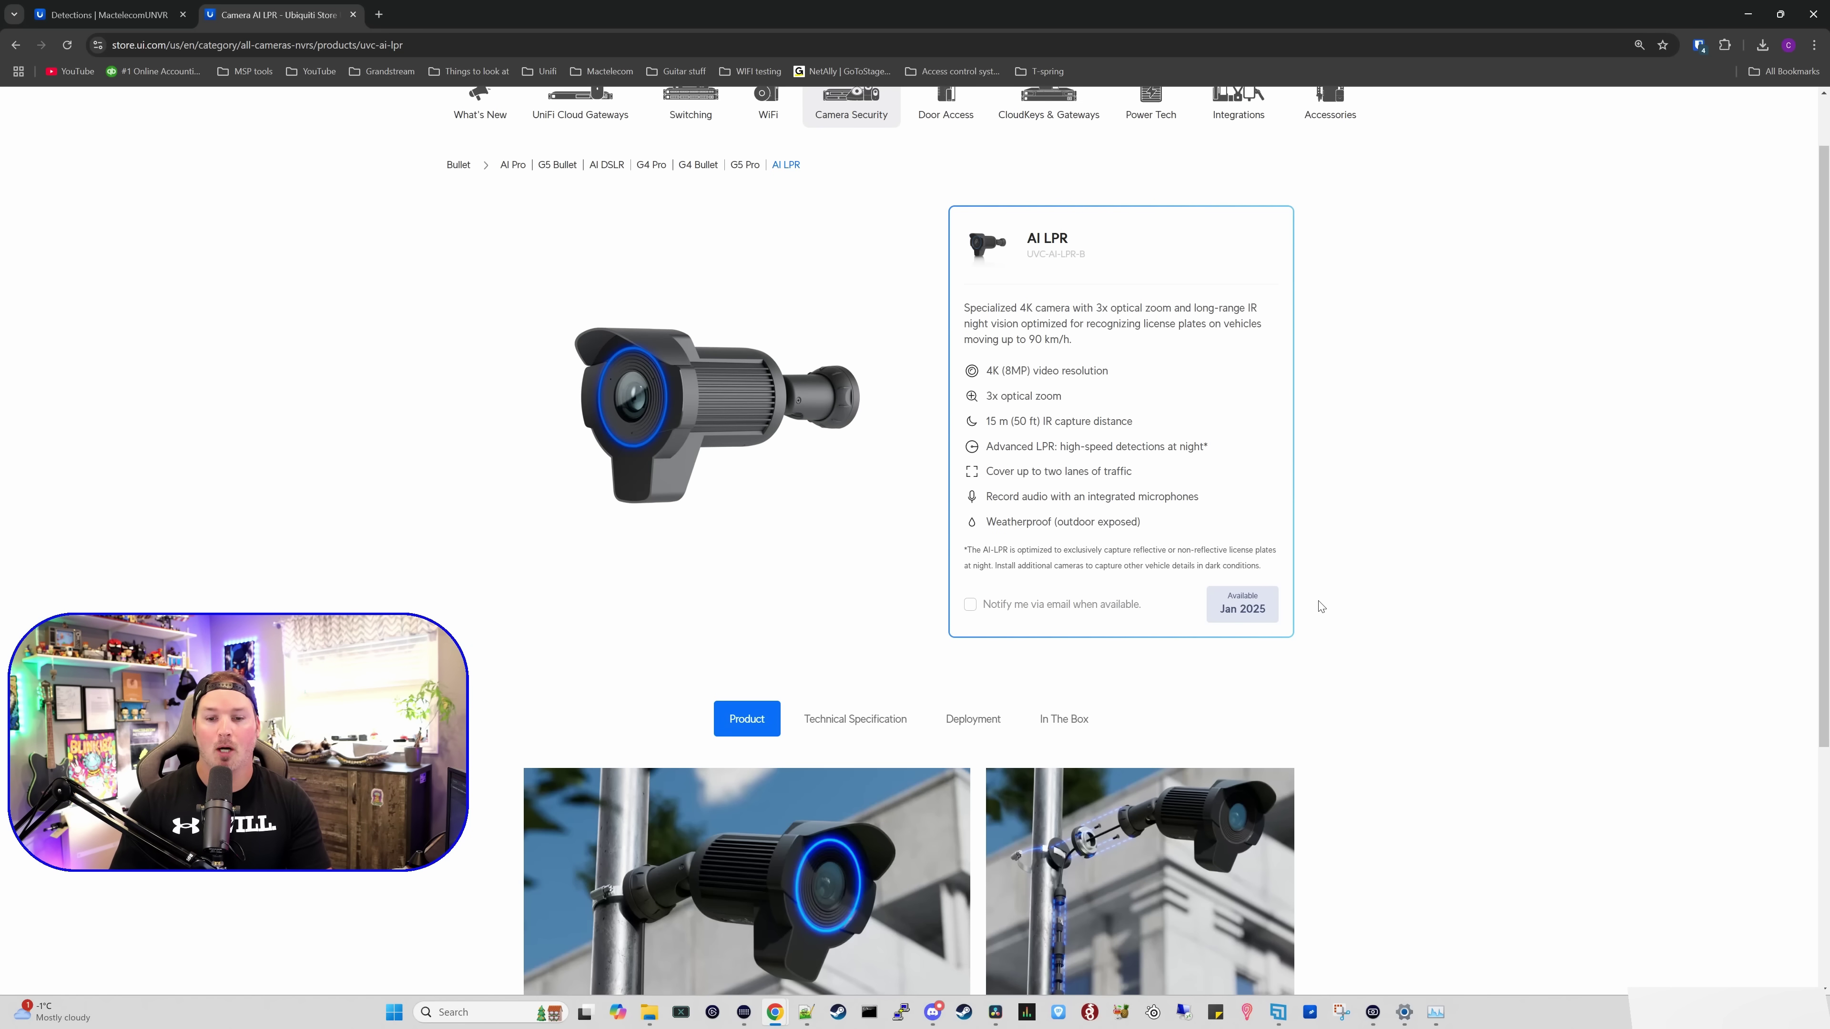